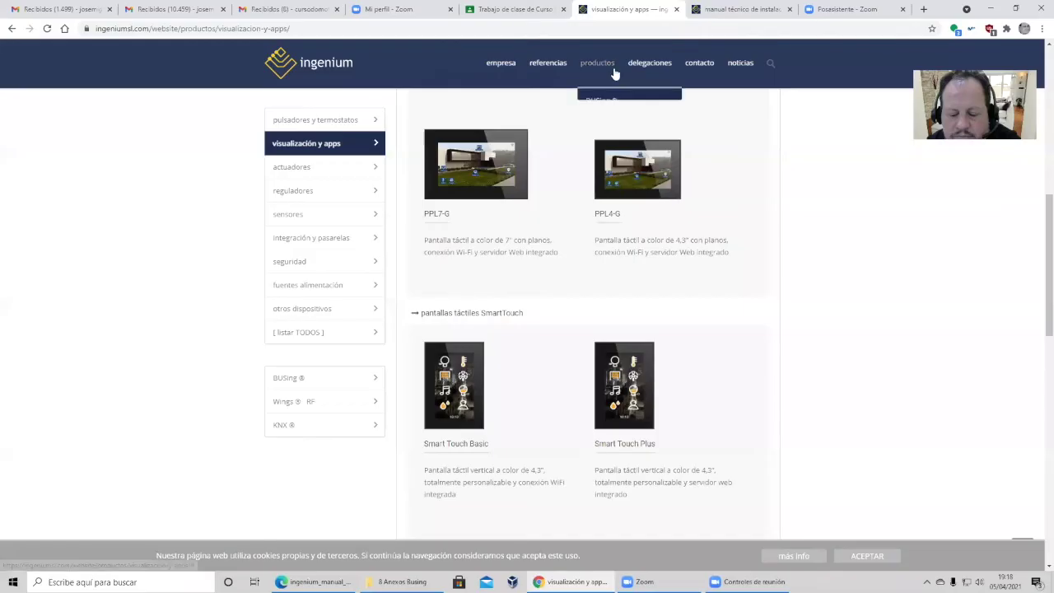
- Examine the touch screens, web server and apps on Ingenium's visualización y apps product page
mouse_move(614, 74)
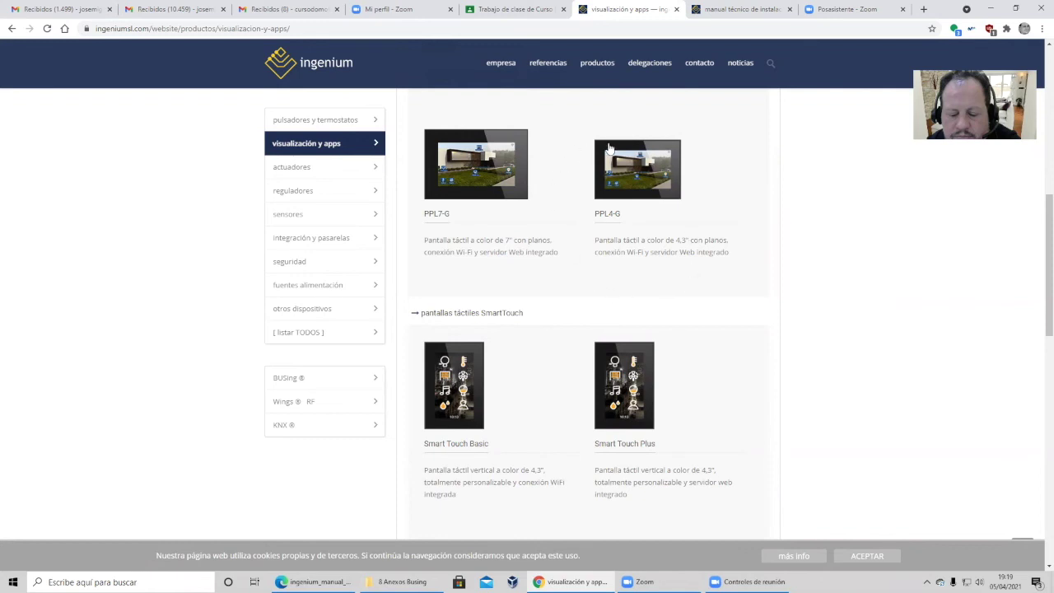
scroll(608, 237, "down", 9)
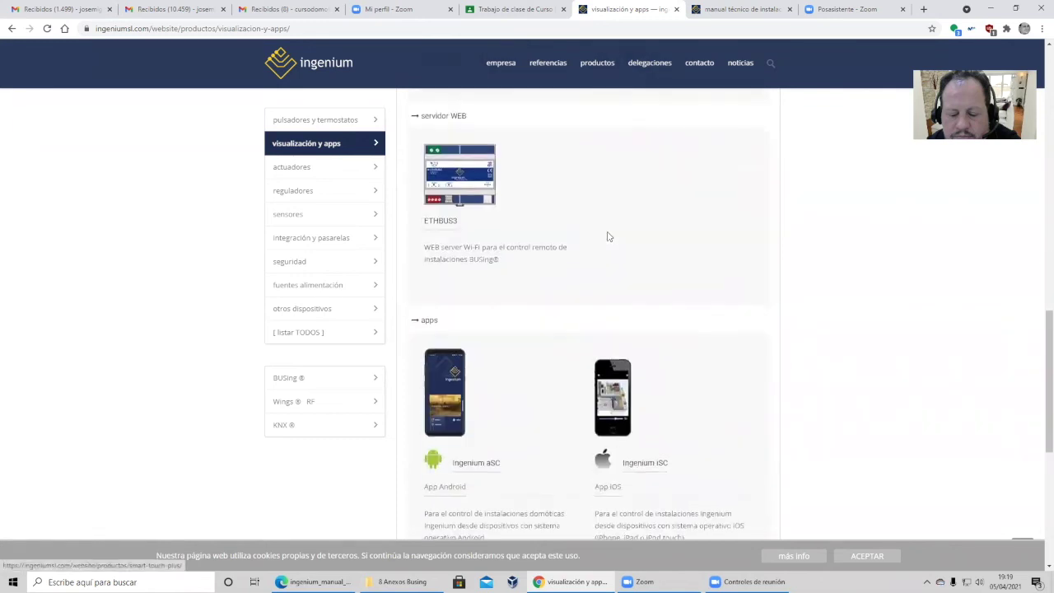
scroll(608, 236, "down", 2)
scroll(608, 236, "up", 5)
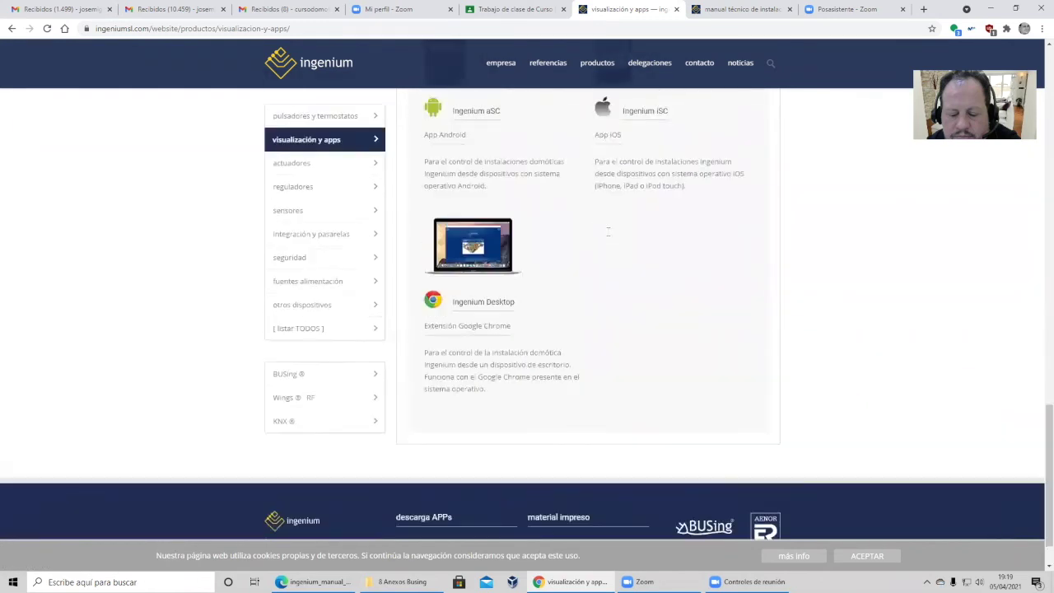
scroll(608, 236, "up", 3)
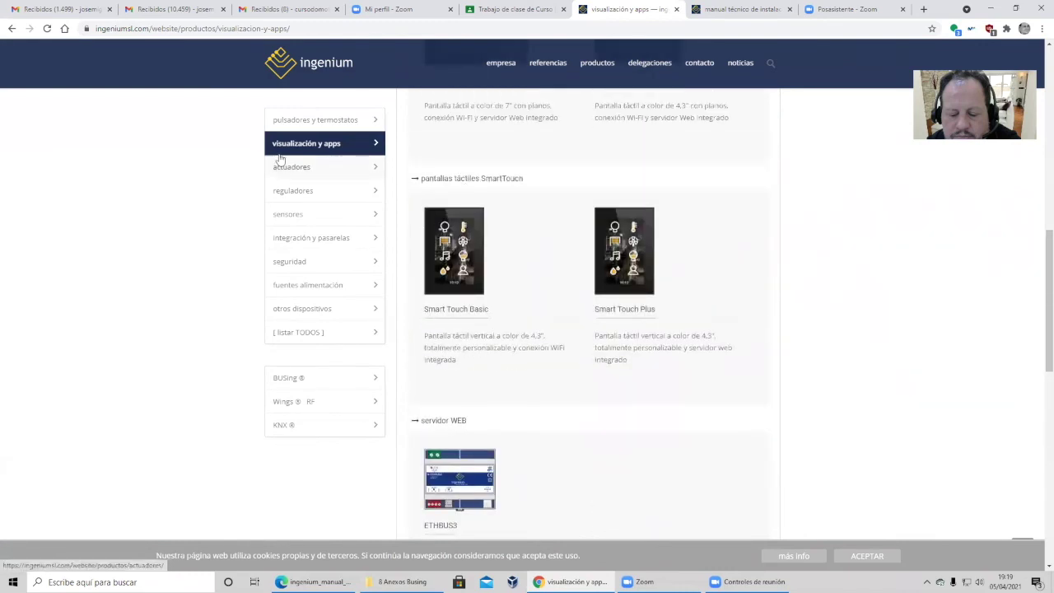
scroll(318, 146, "up", 1)
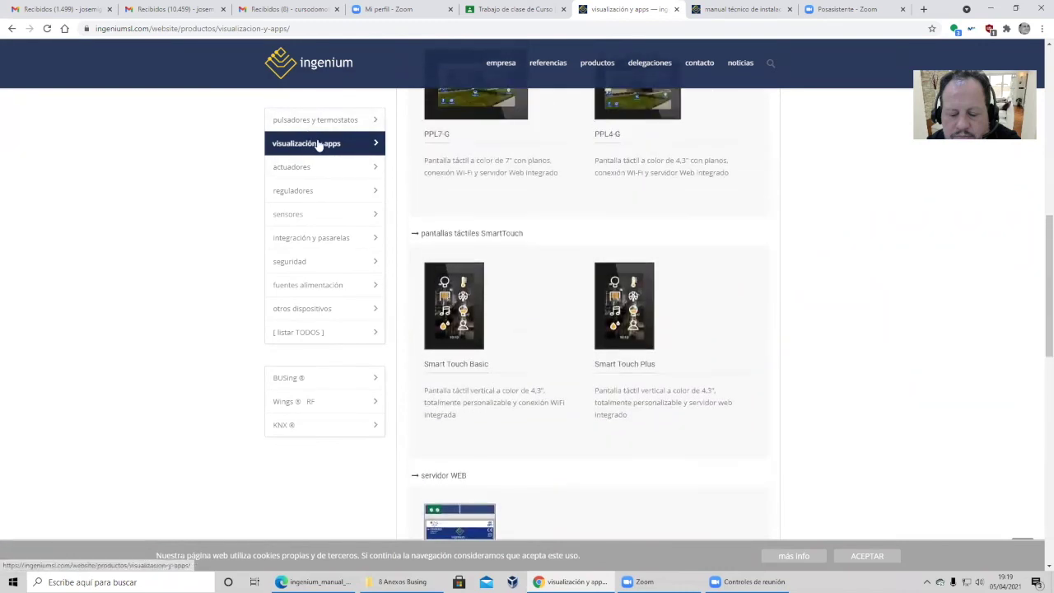
- Open the pulsadores y termostatos product category and review its Cubic push buttons, thermostats and displays
left_click(322, 120)
scroll(650, 238, "down", 10)
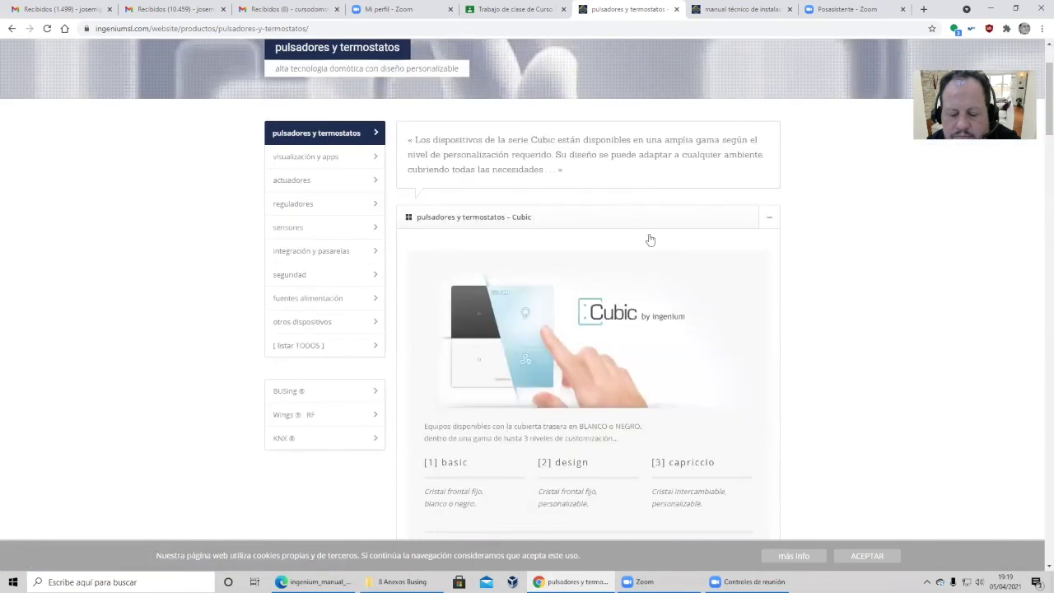
scroll(650, 238, "down", 12)
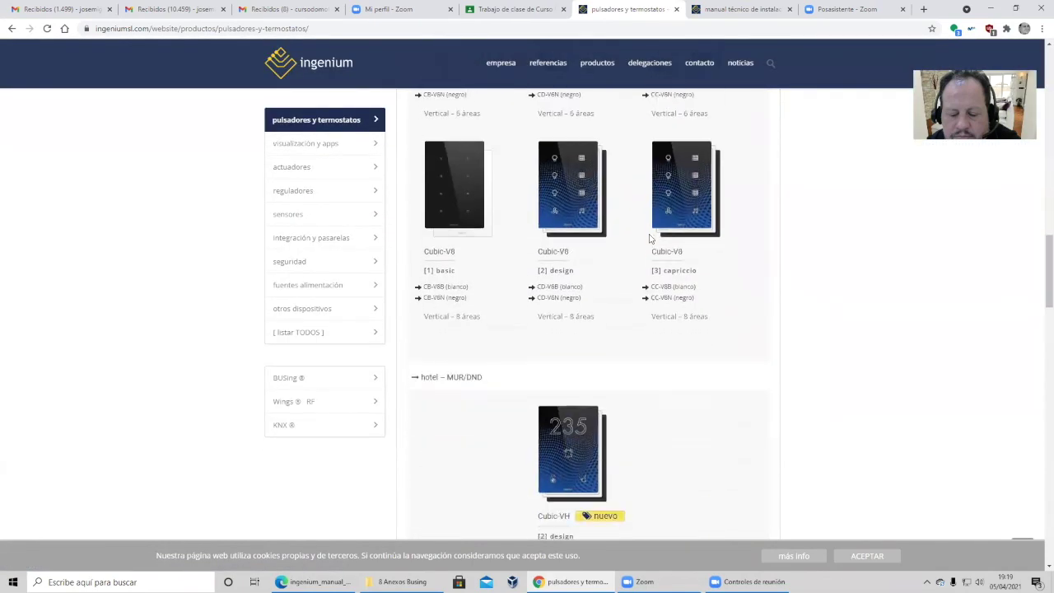
scroll(650, 239, "down", 10)
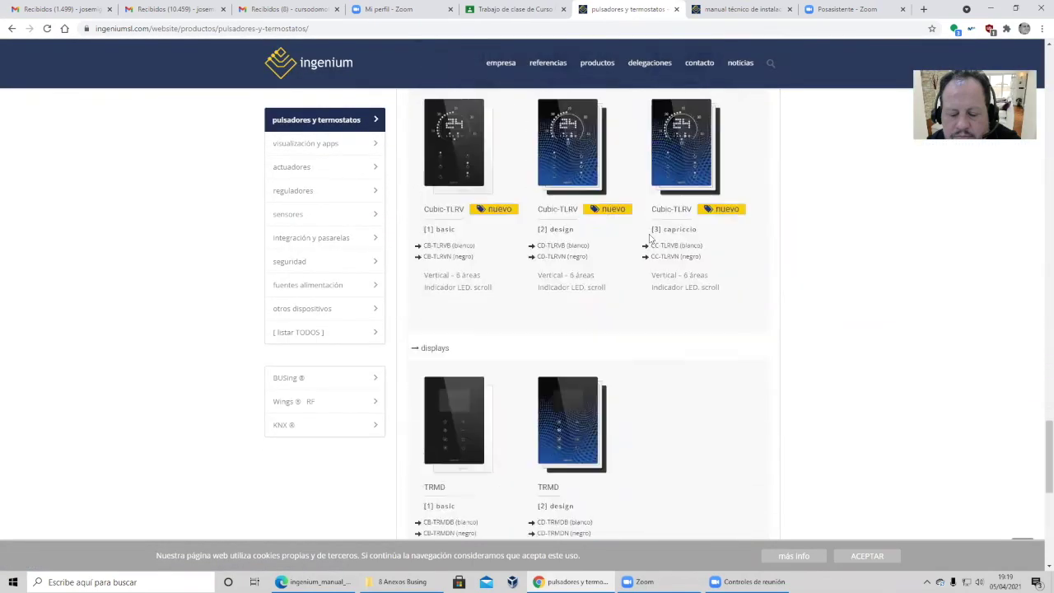
scroll(650, 238, "down", 4)
scroll(650, 238, "up", 8)
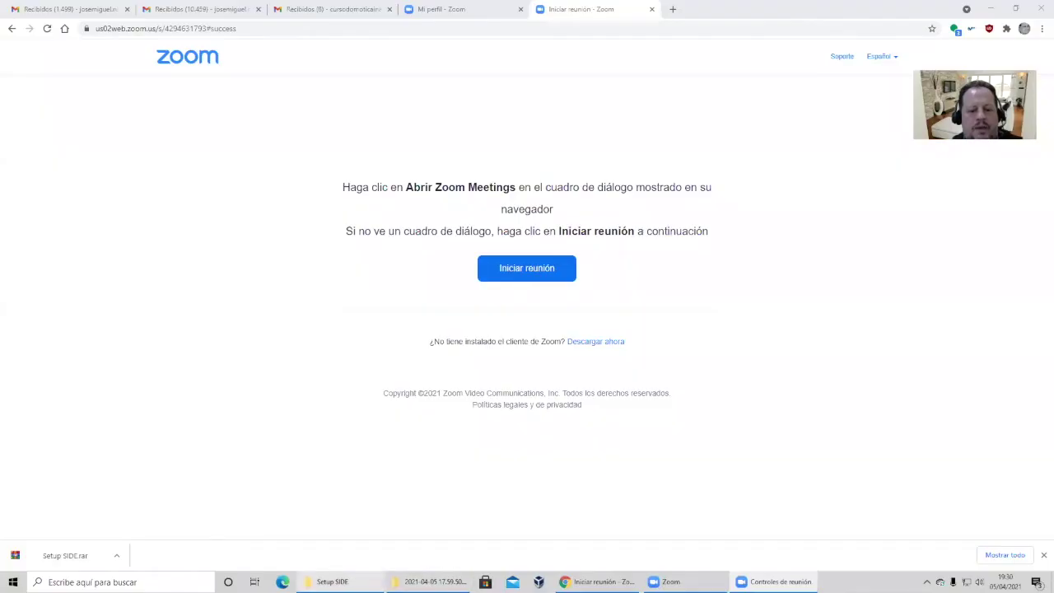
- Launch the Setup SIDE installer from its downloads folder and minimize the other open windows to reveal the desktop
left_click(332, 582)
double_click(252, 122)
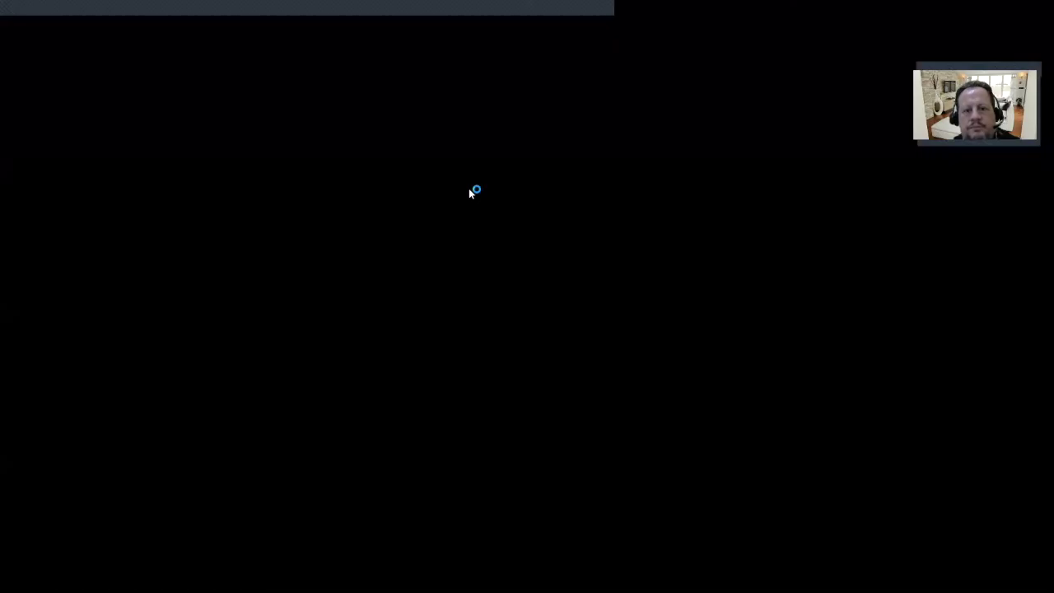
left_click(532, 275)
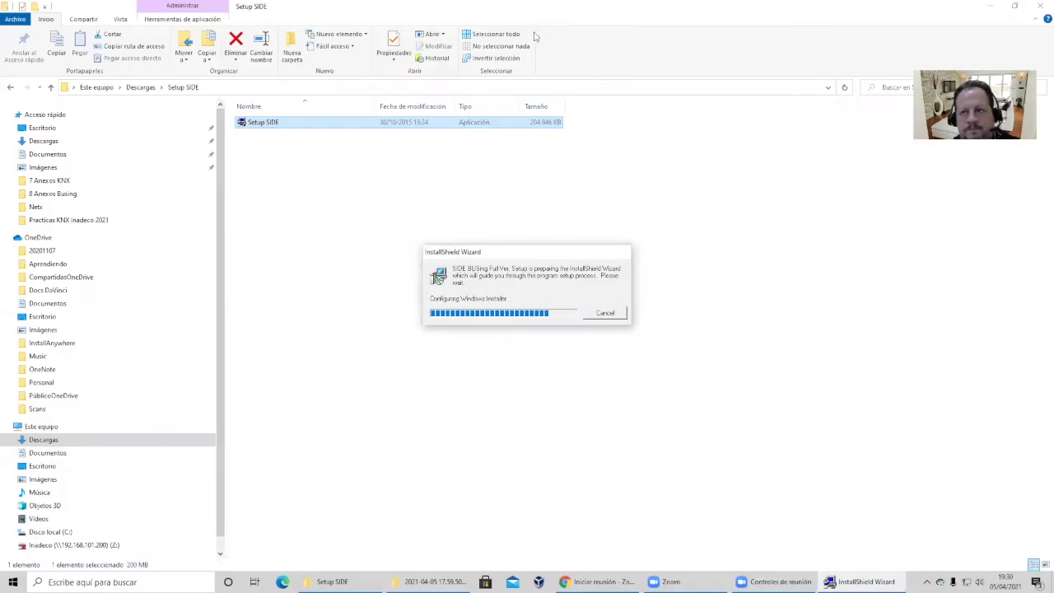
left_click(990, 7)
left_click(991, 10)
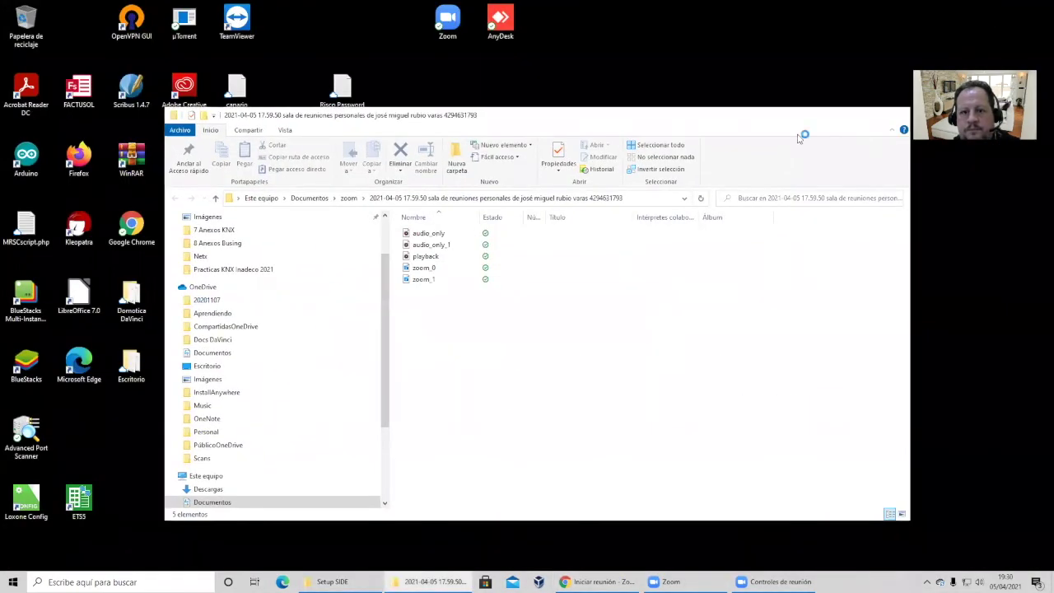
left_click(842, 121)
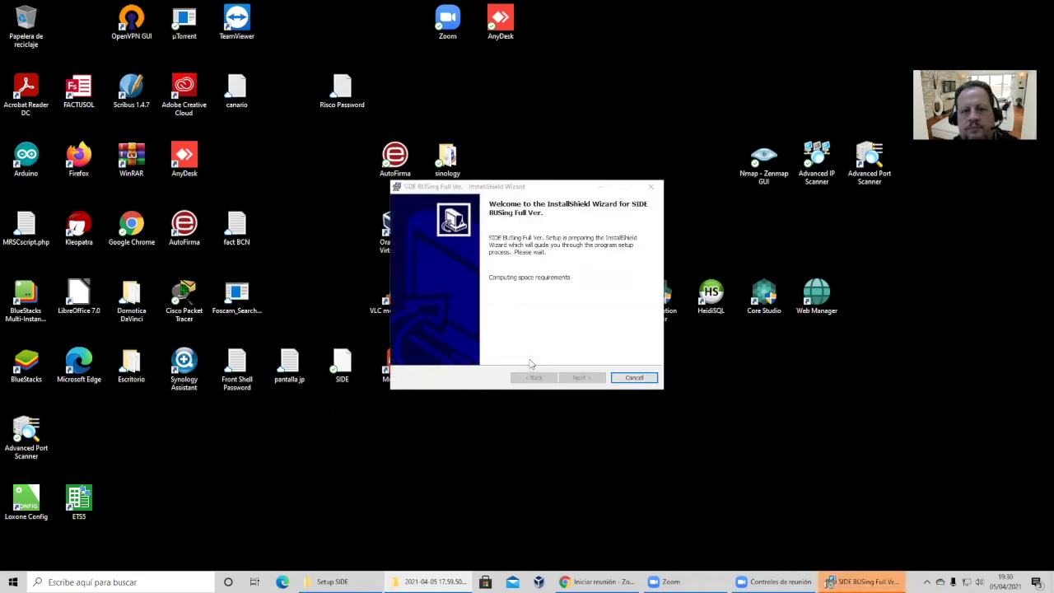
- Complete the SIDE BUSing Full Ver. installation with the Modify option, keeping the Application Files and Español features
left_click(586, 378)
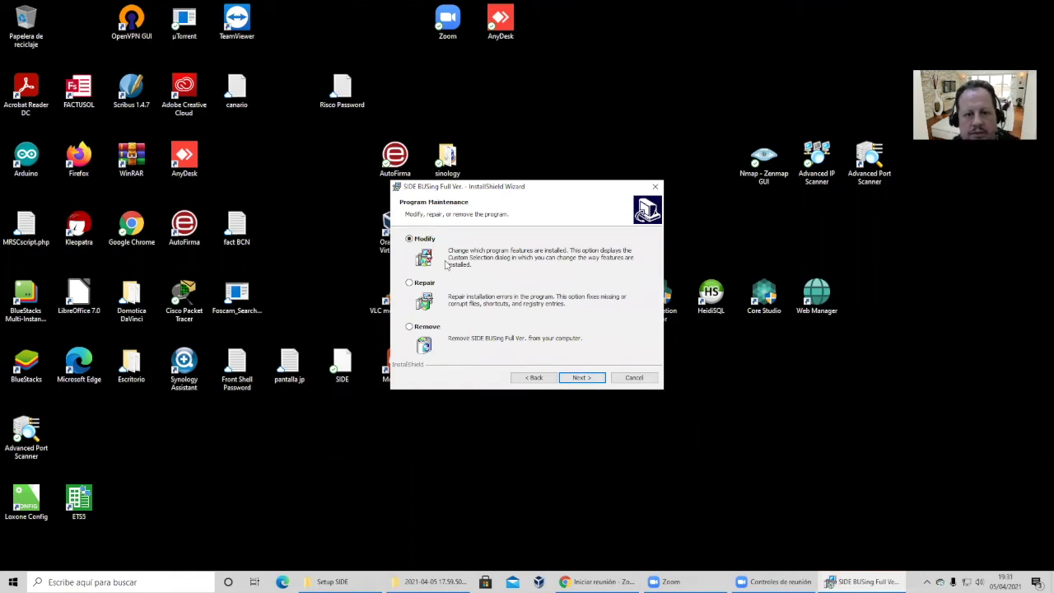
left_click(581, 378)
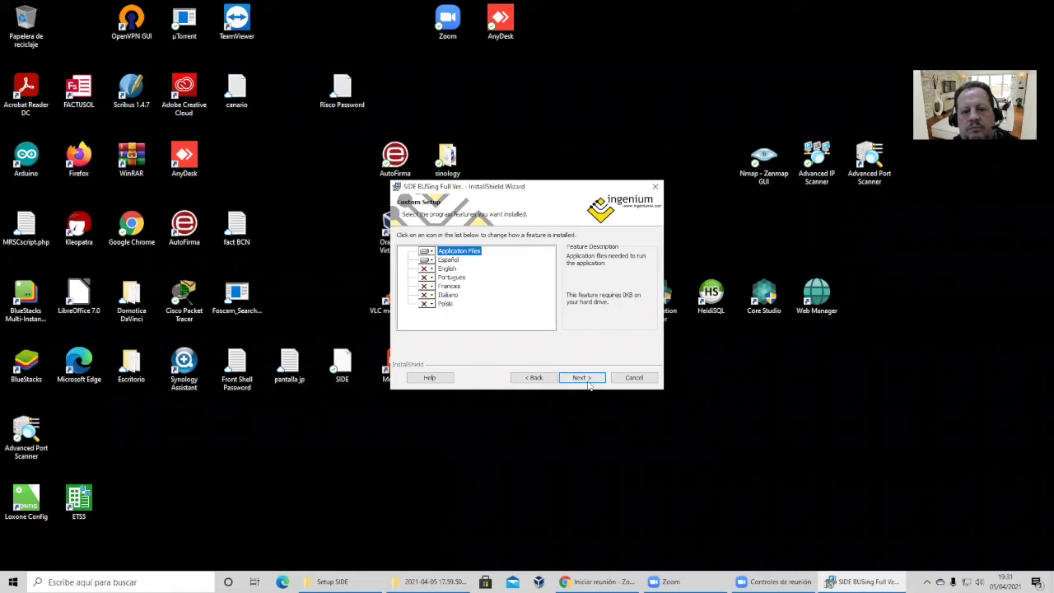
left_click(581, 378)
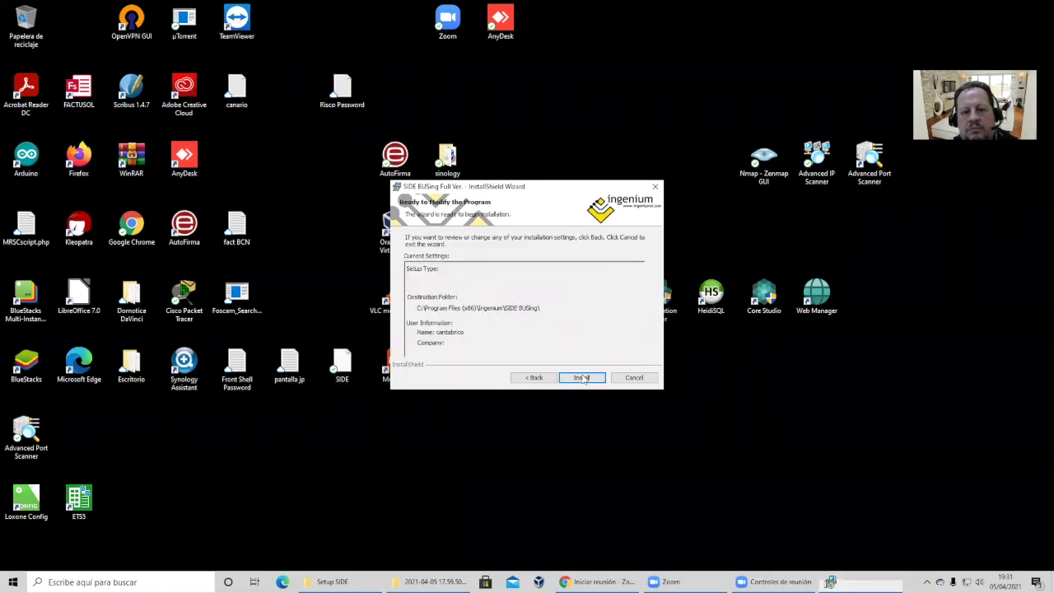
left_click(581, 379)
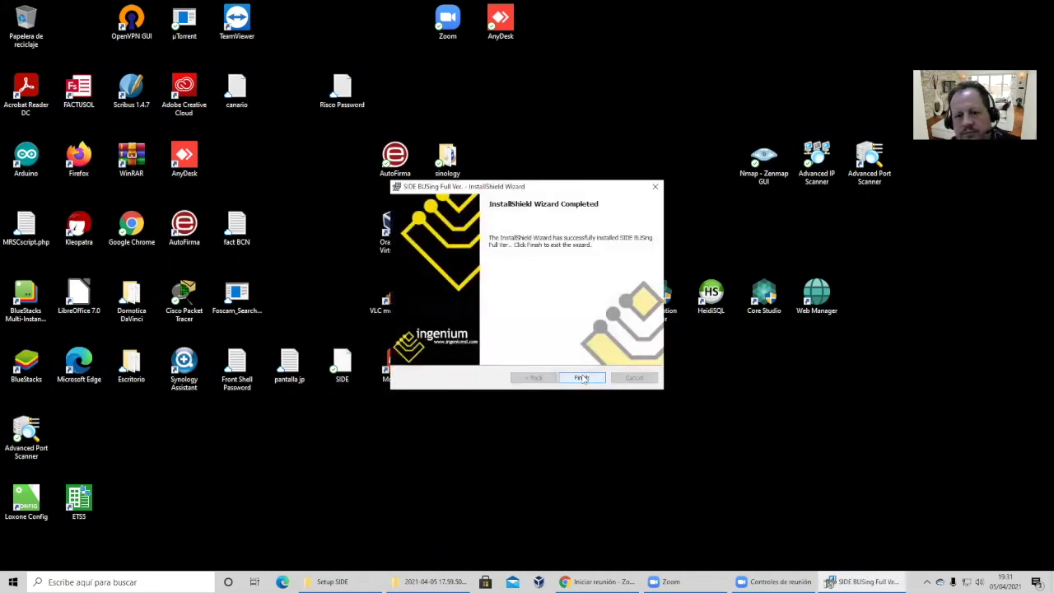
left_click(583, 378)
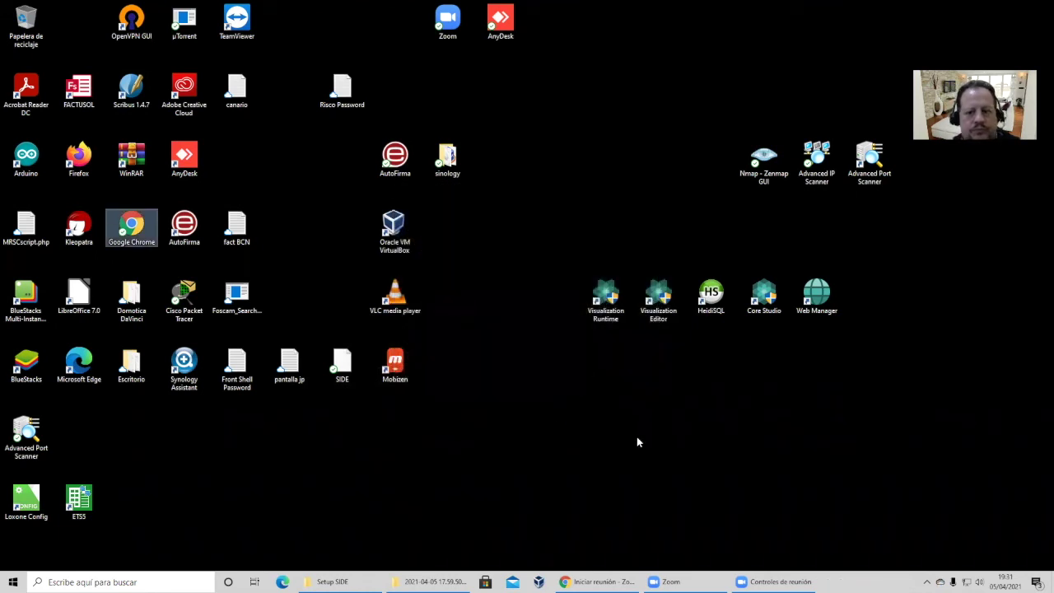
- Launch SIDE from the Ingenium program folder
left_click(93, 582)
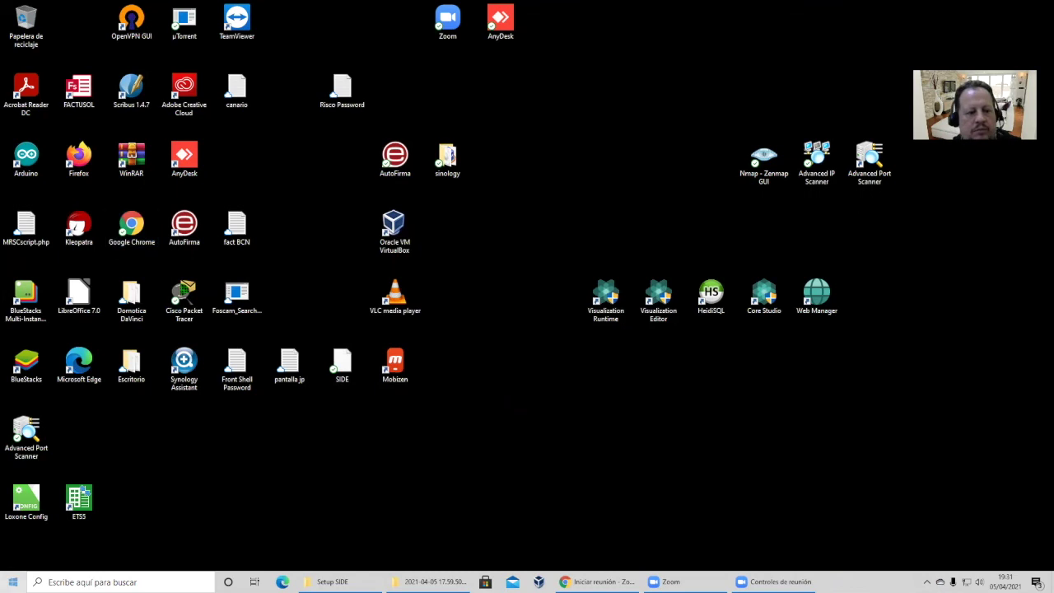
key("super")
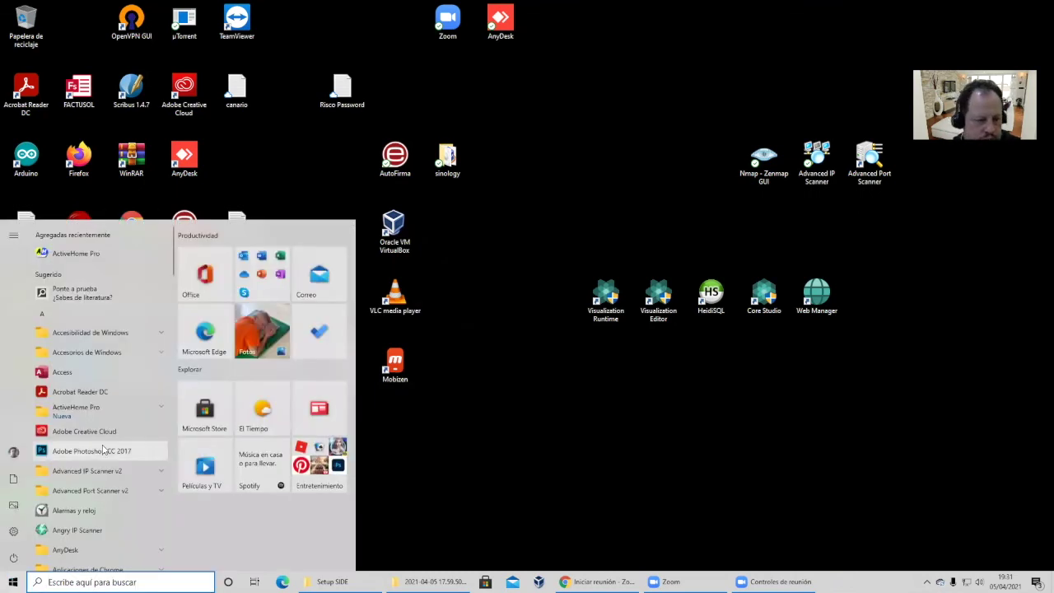
scroll(103, 450, "down", 10)
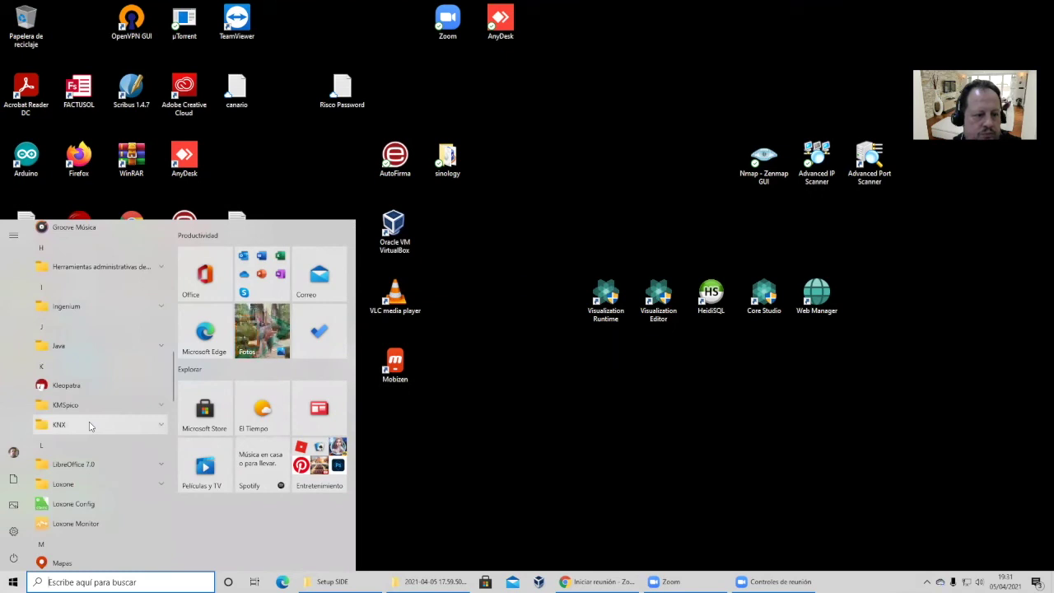
left_click(86, 308)
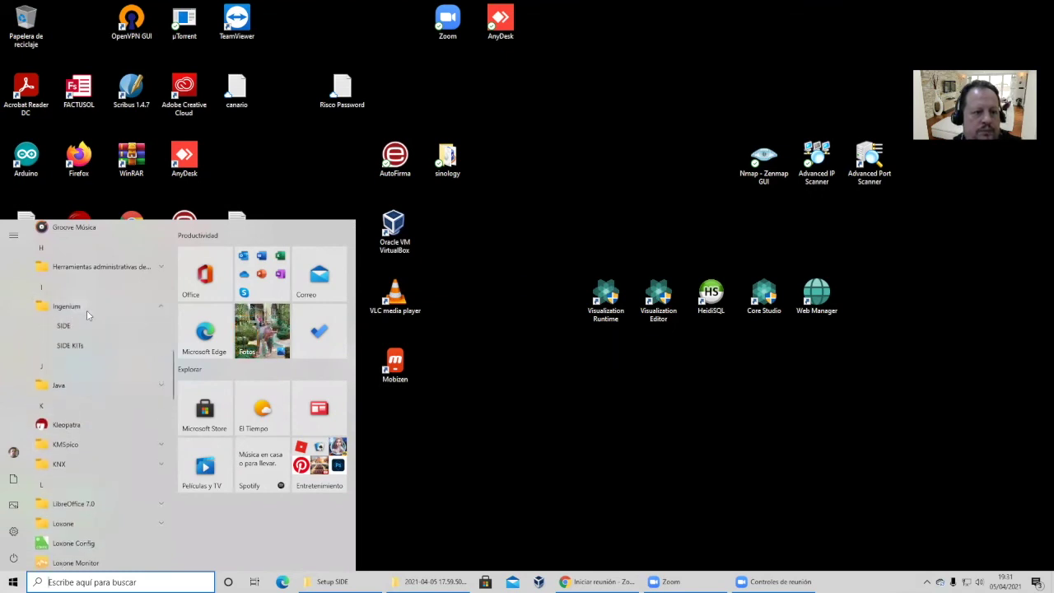
left_click(82, 330)
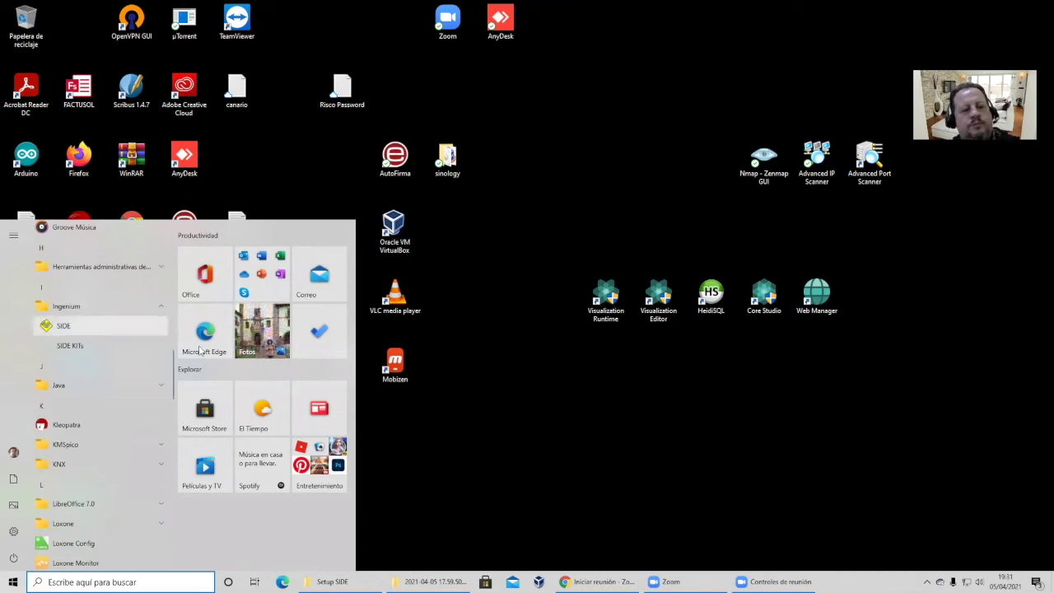
left_click(64, 328)
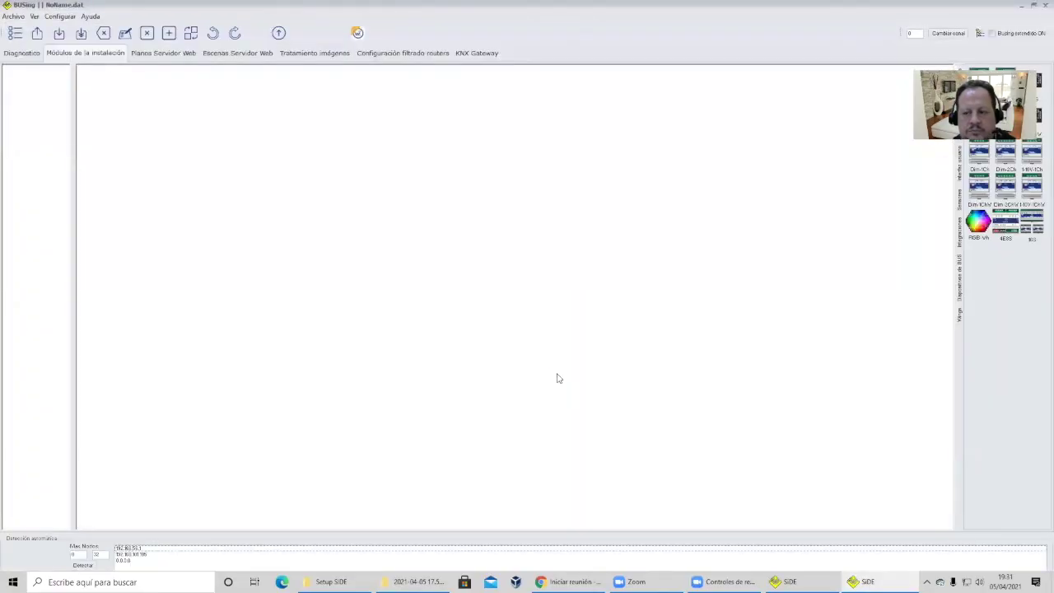
- Close the duplicate SIDE window and restore the remaining one to a smaller size
left_click(1035, 5)
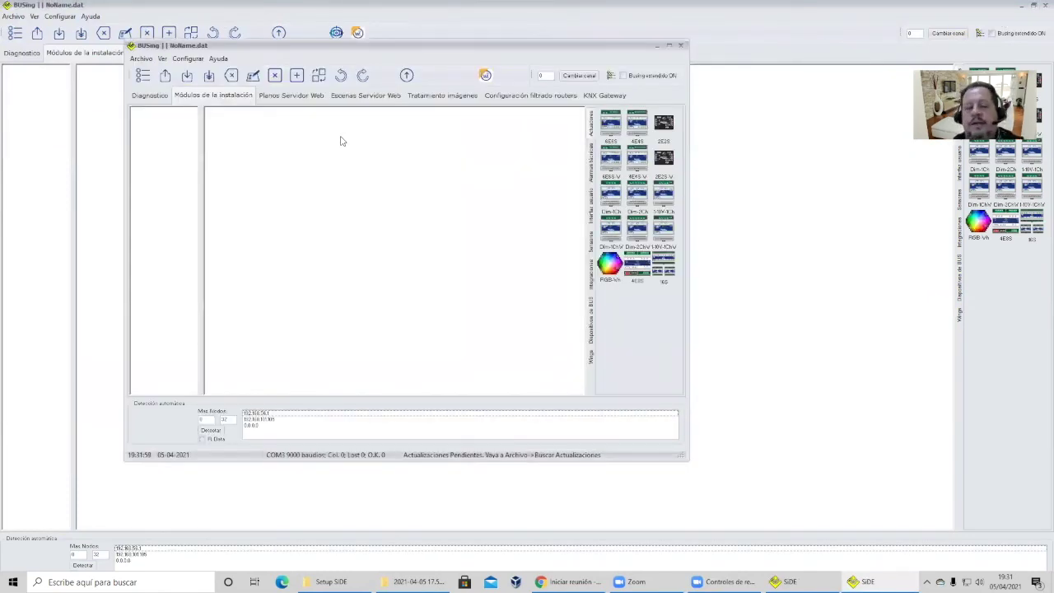
left_click(682, 46)
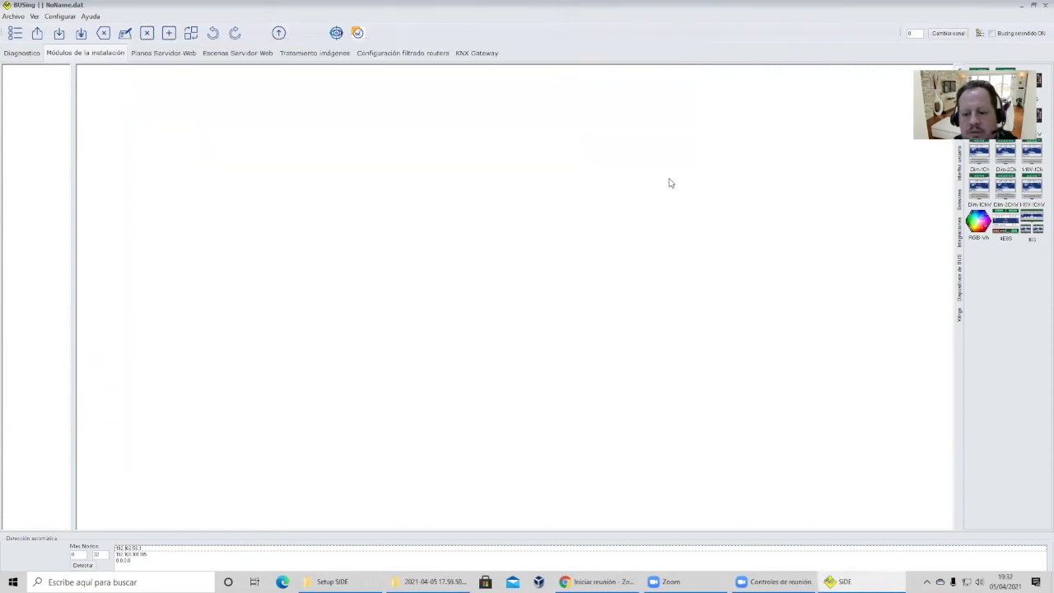
left_click(1034, 5)
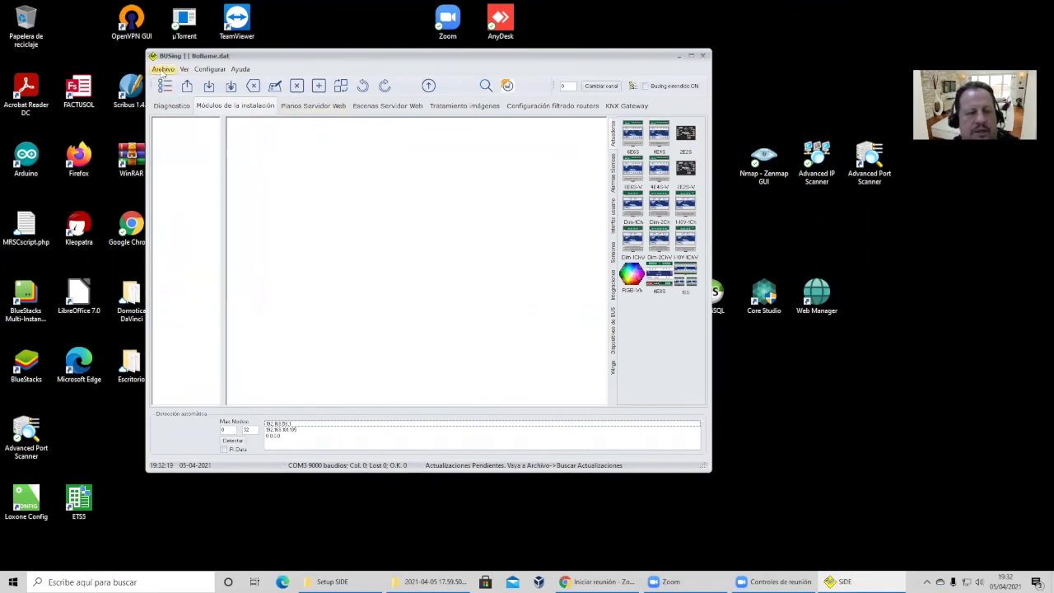
- Search for SIDE updates with Buscar Actualizaciones
left_click(163, 70)
key("Escape")
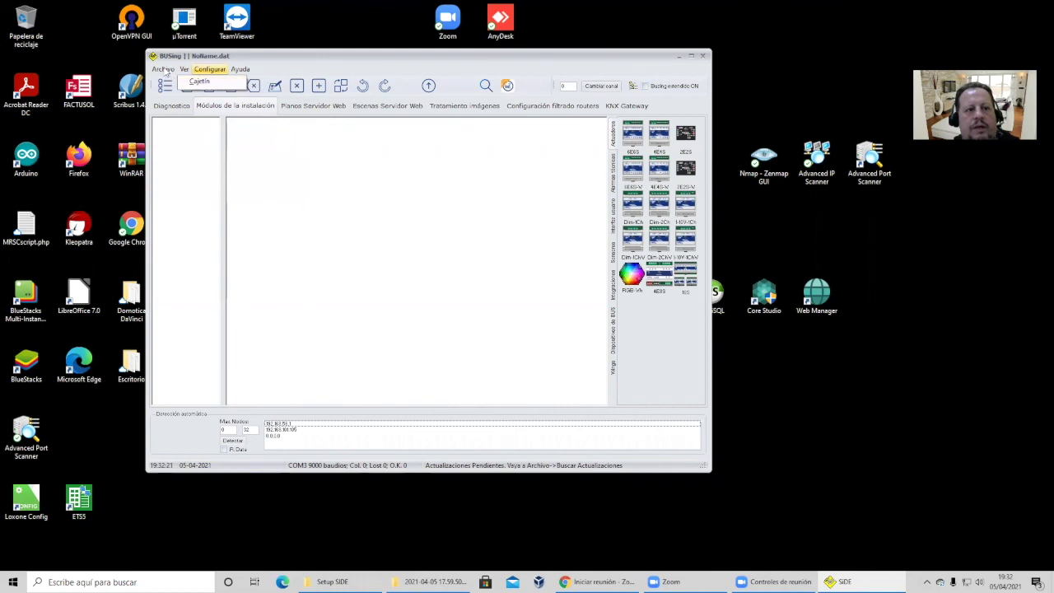
left_click(162, 70)
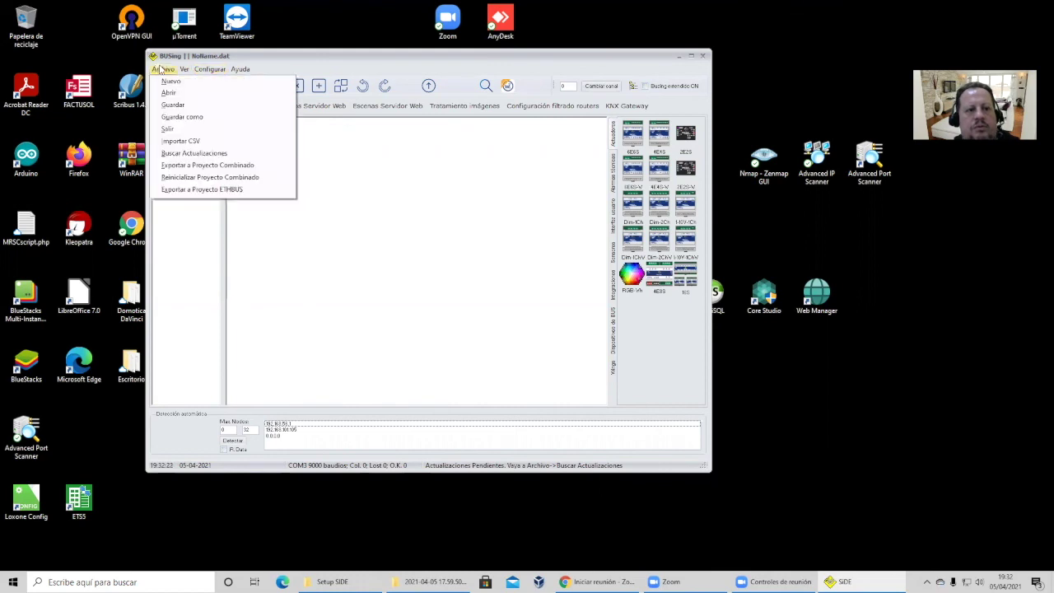
left_click(188, 154)
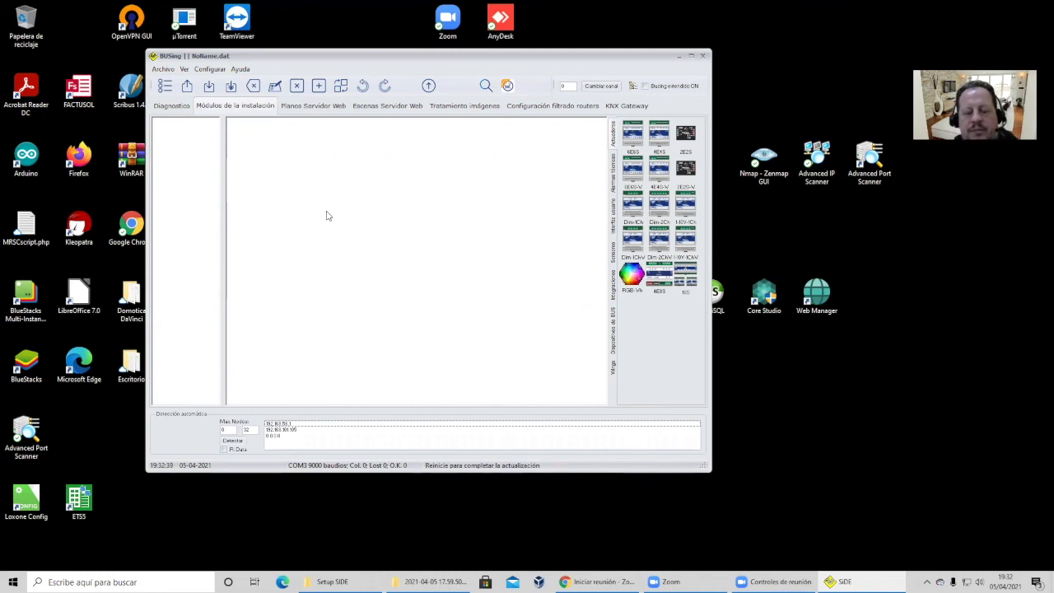
- Exit and restart SIDE to complete the update, and enlarge its window on the desktop
left_click(170, 70)
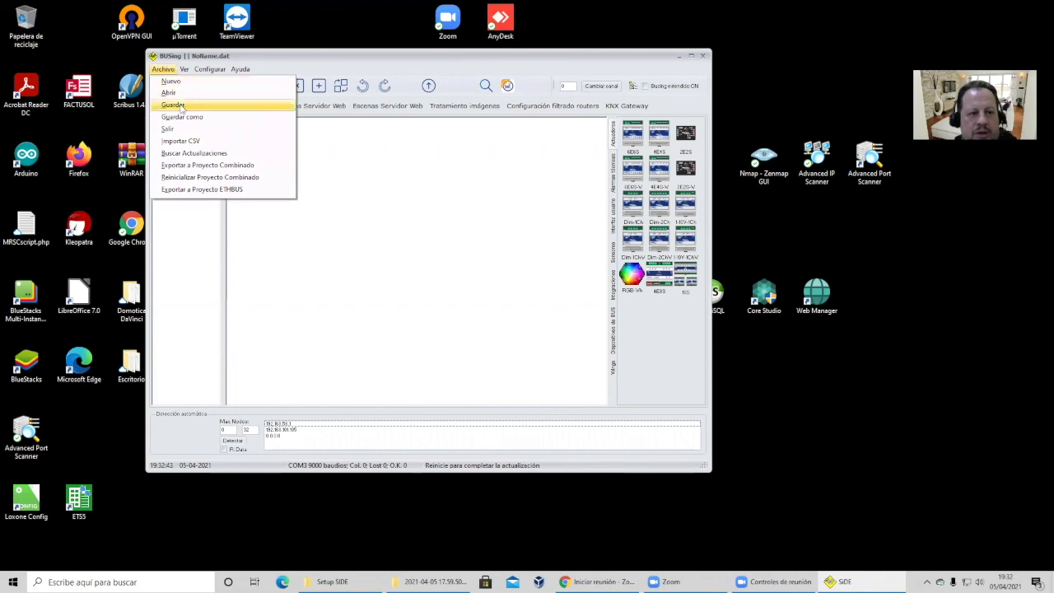
left_click(182, 130)
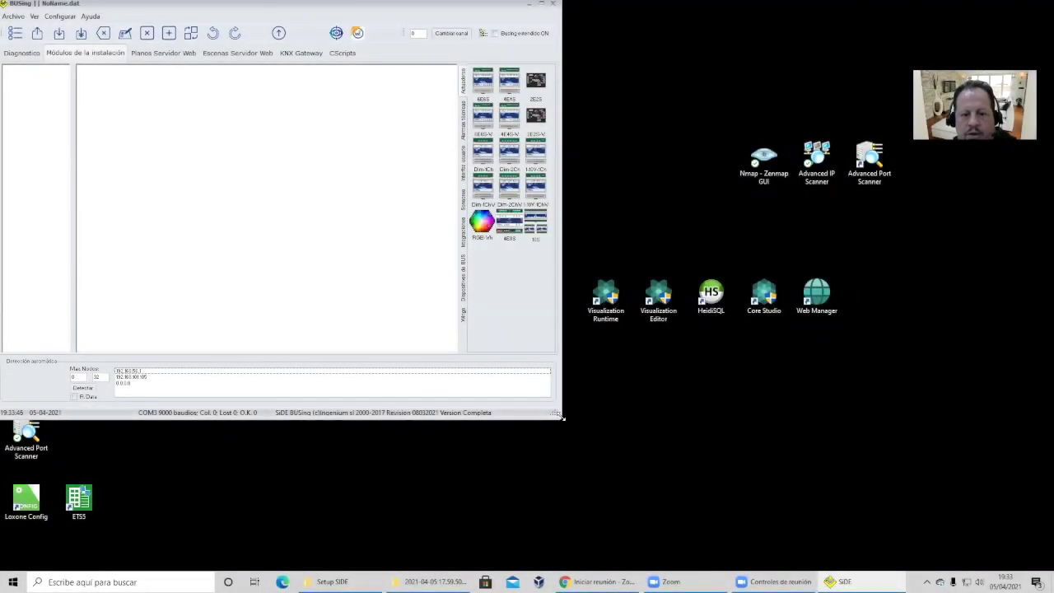
left_click_drag(563, 418, 790, 480)
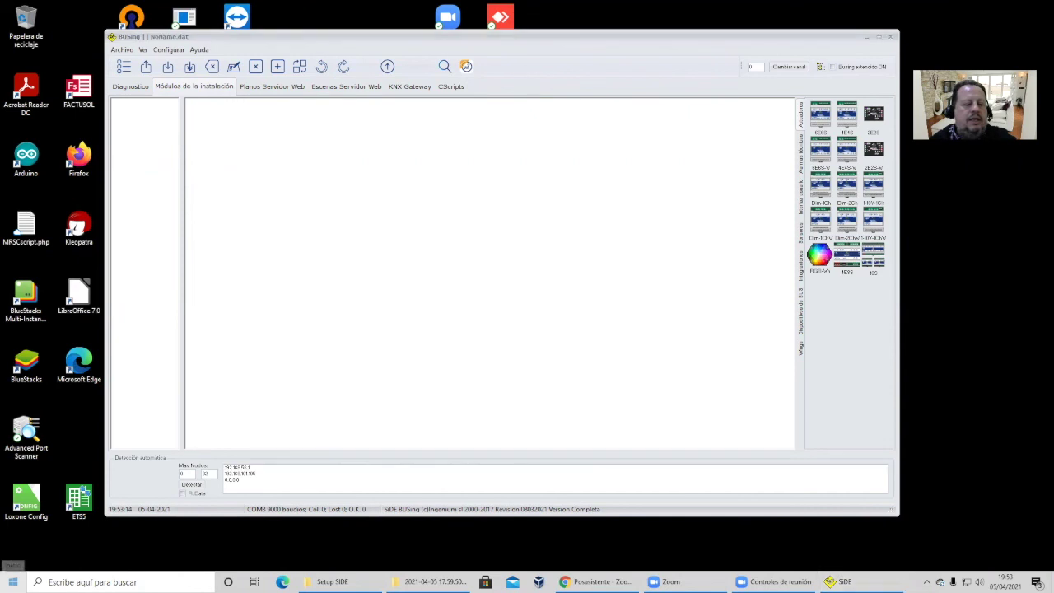
- Search Windows for Panel de control and open it in front of the SIDE window
right_click(13, 582)
key("Escape")
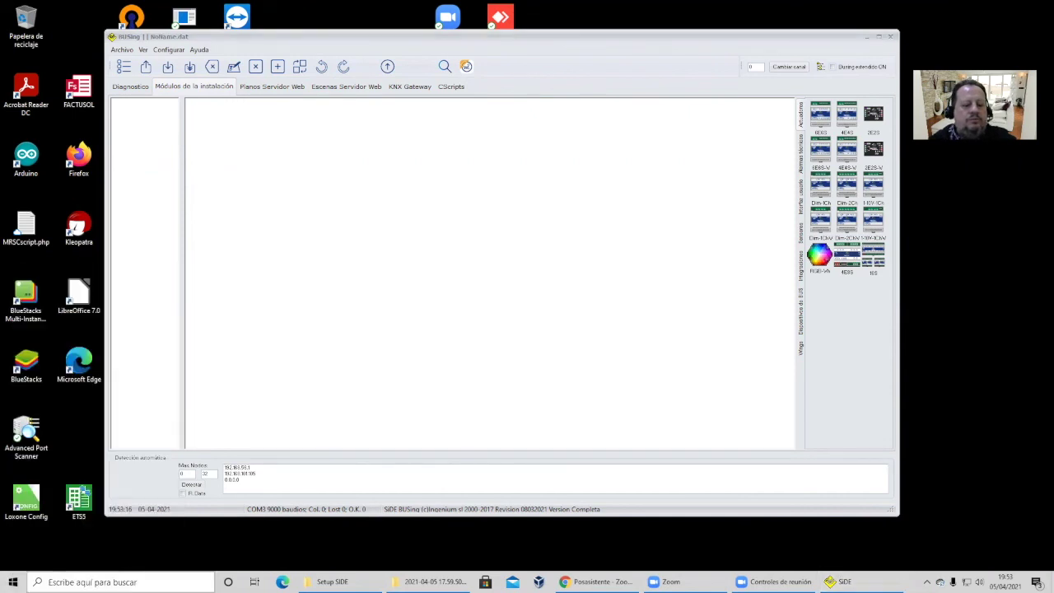
left_click(92, 582)
type("panel de c")
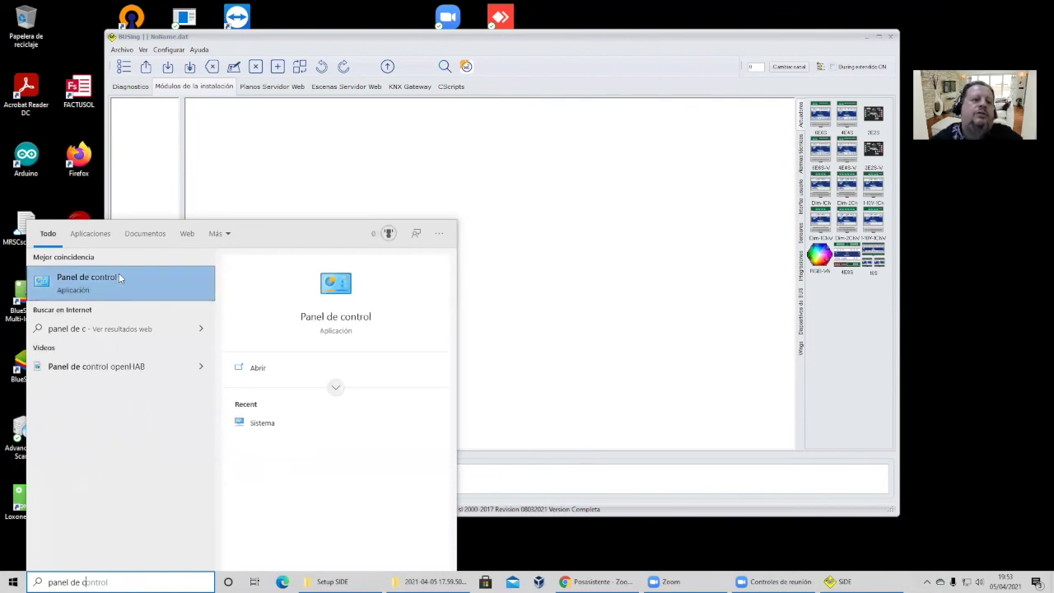
left_click(119, 276)
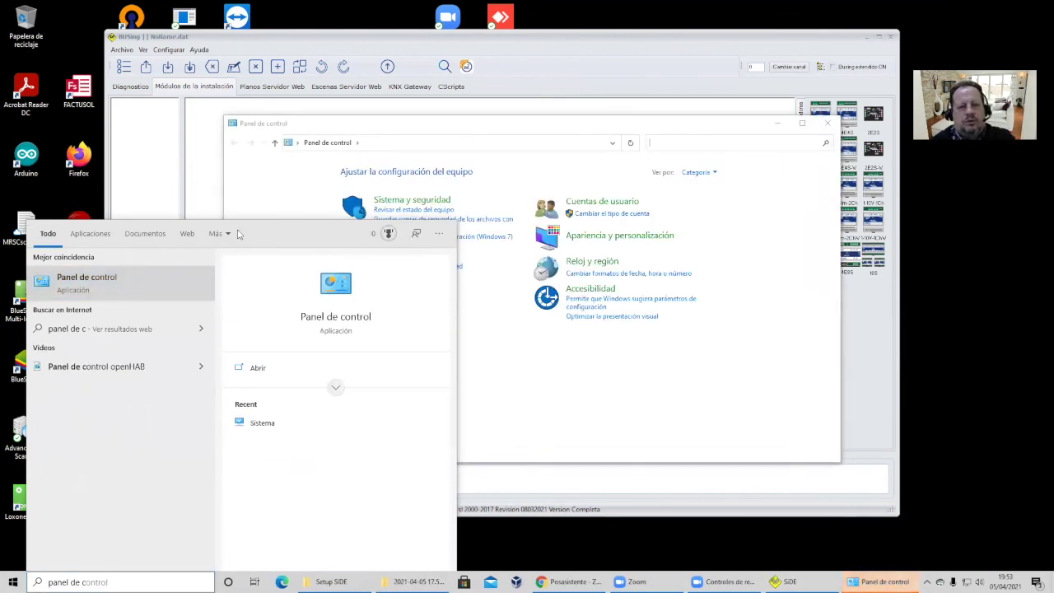
left_click(321, 165)
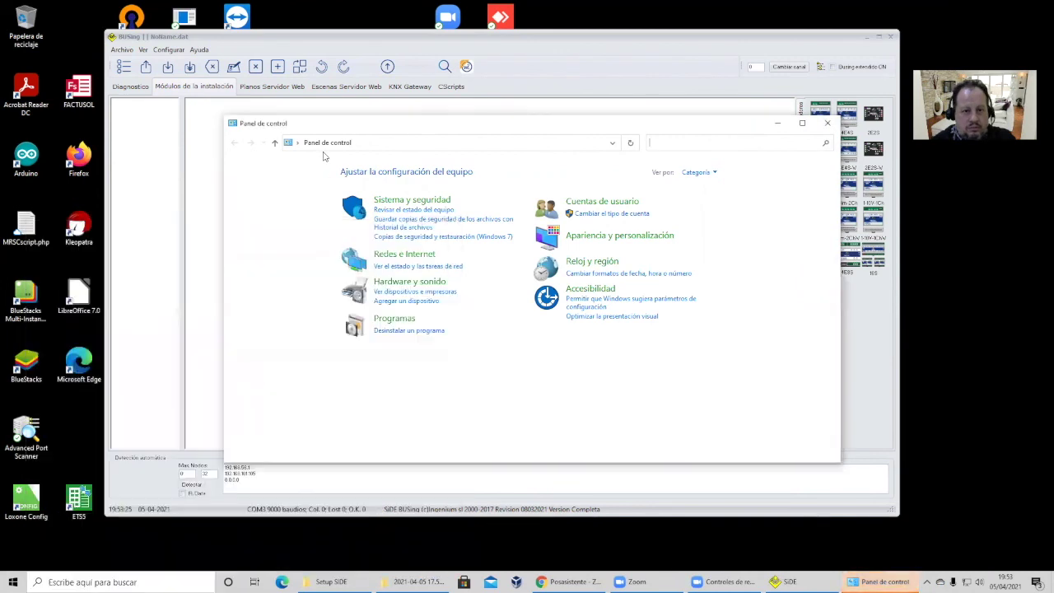
- Open Administrador de dispositivos from Hardware y sonido and expand Puertos (COM y LPT) to examine the serial ports
left_click(423, 285)
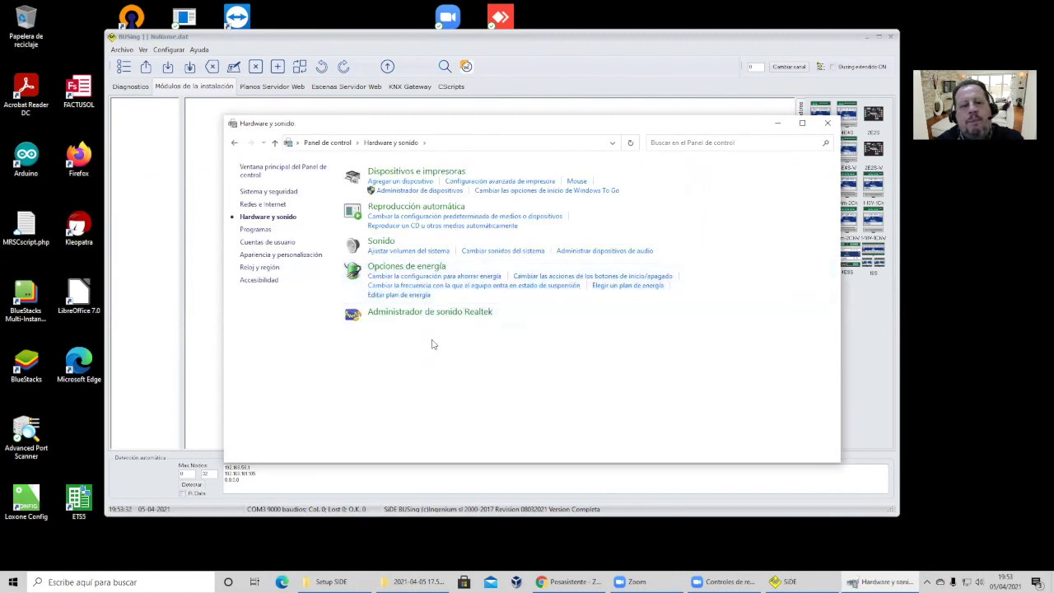
left_click(414, 191)
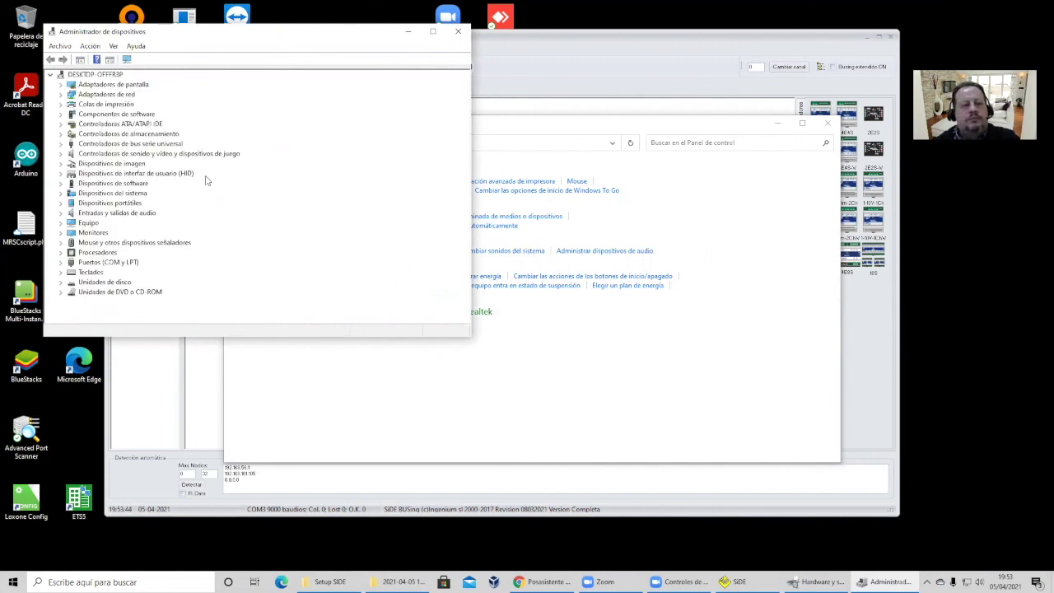
left_click(60, 264)
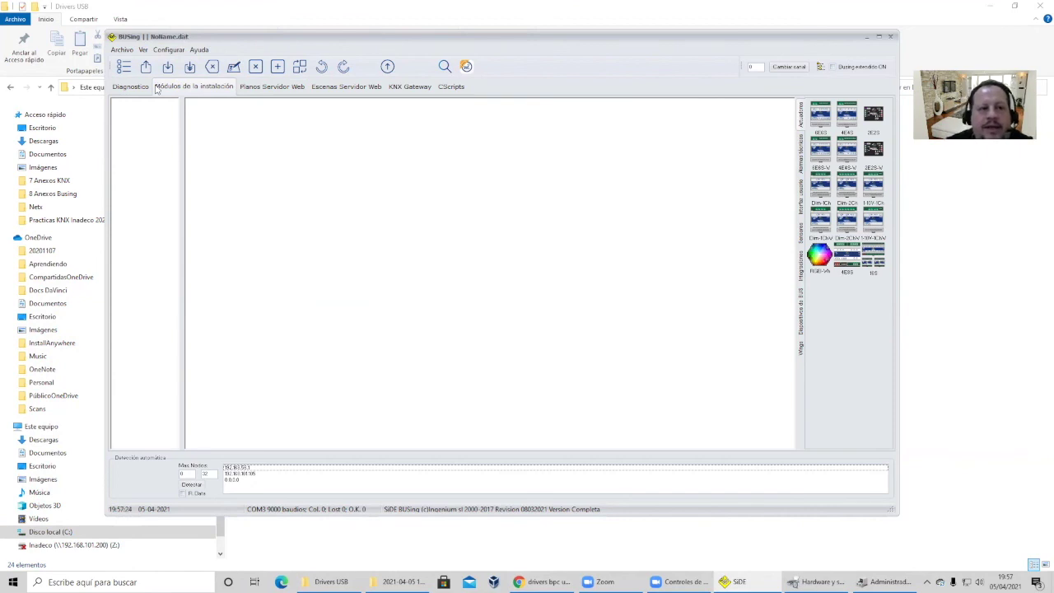
- Check the available ports in SIDE's communications settings and accept COM3
left_click(169, 51)
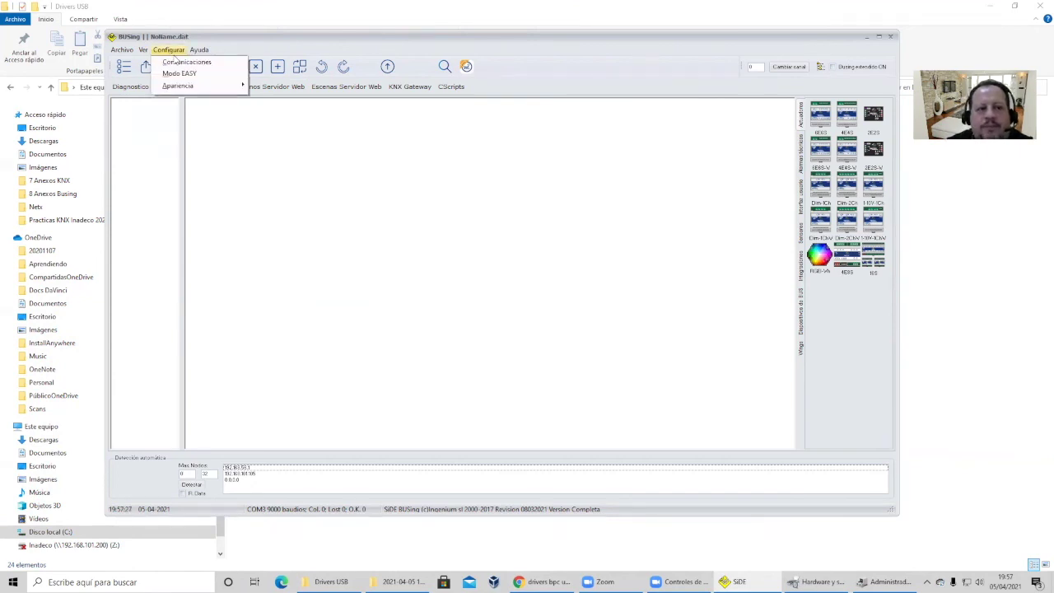
left_click(175, 61)
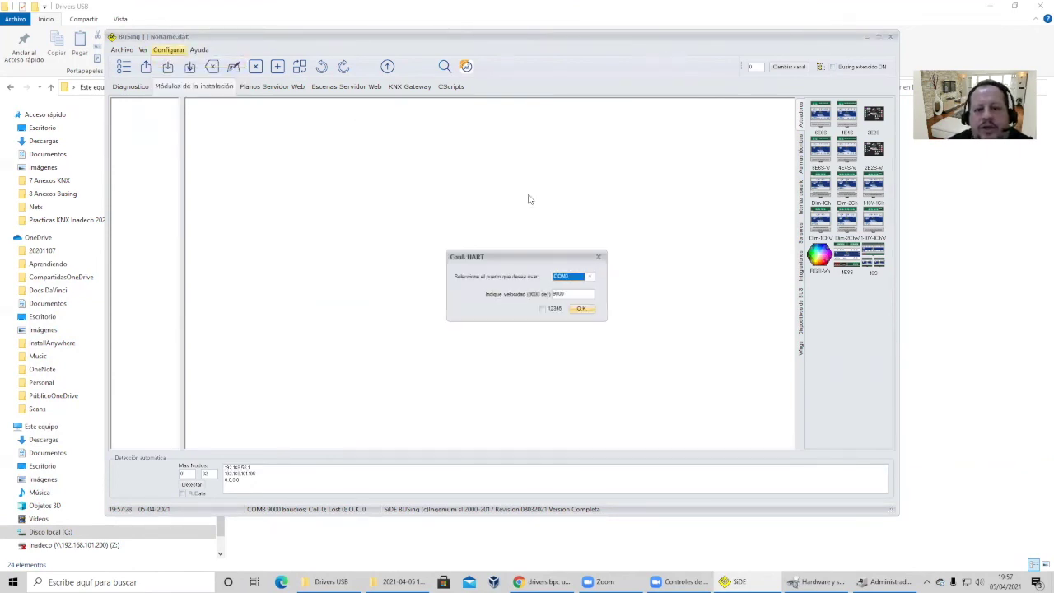
left_click(590, 278)
left_click(589, 278)
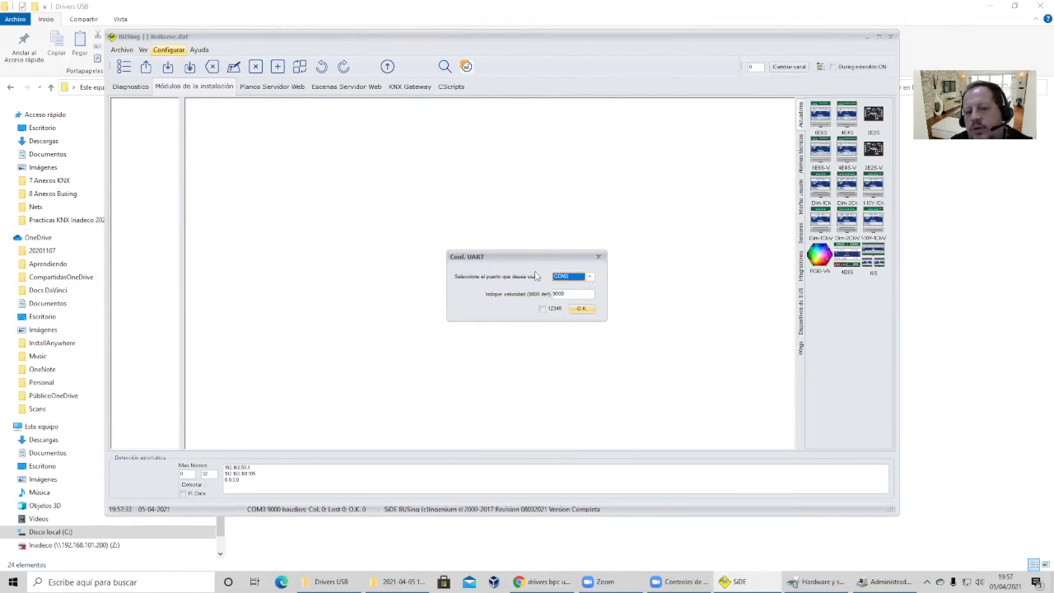
left_click(581, 309)
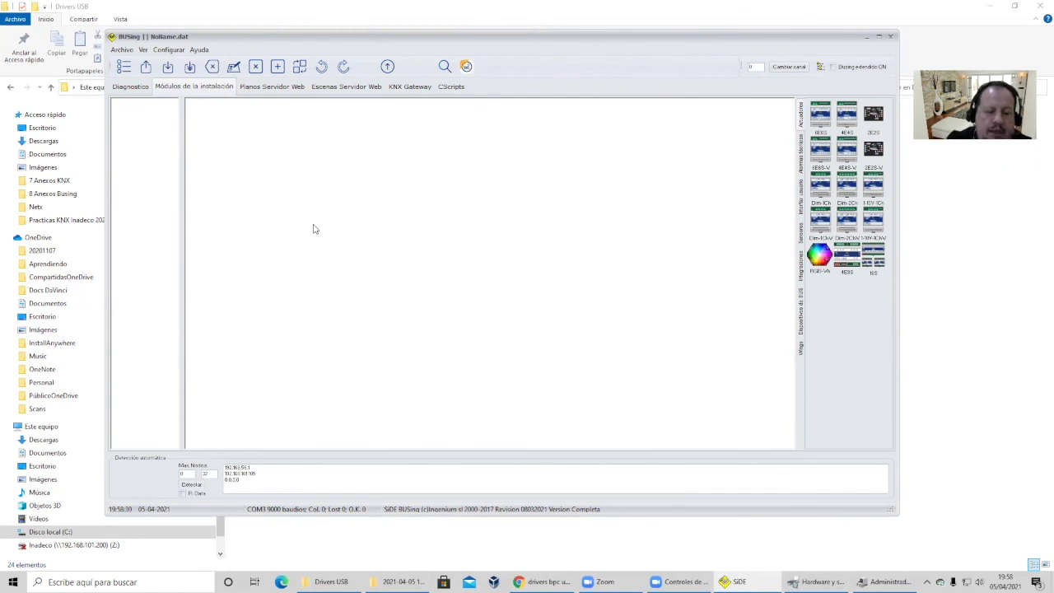
- Reconfirm COM3 in the communications settings and enter 8 as the upper node limit for automatic detection
left_click(169, 50)
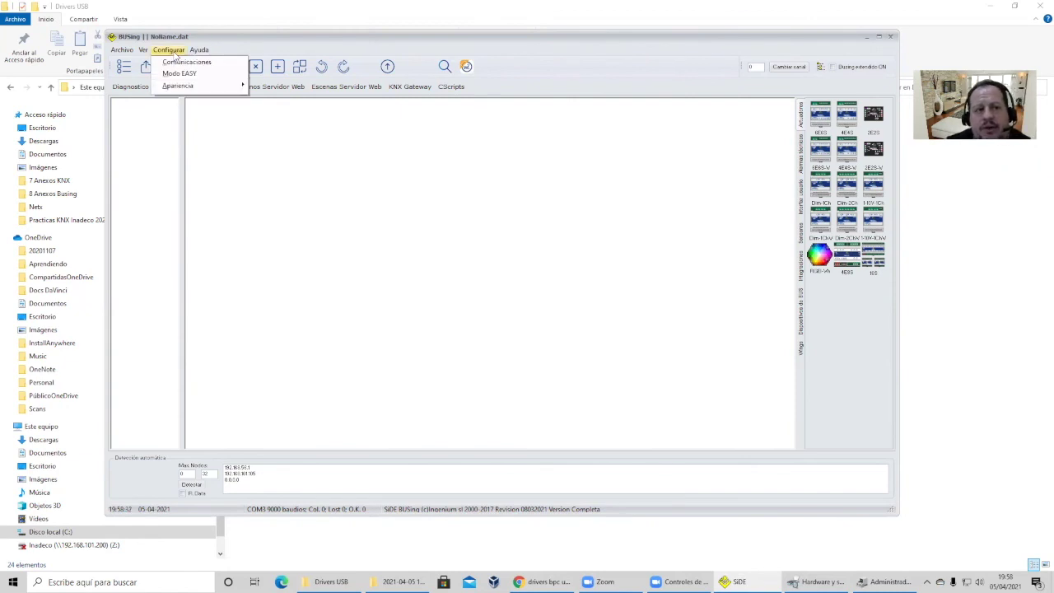
left_click(186, 64)
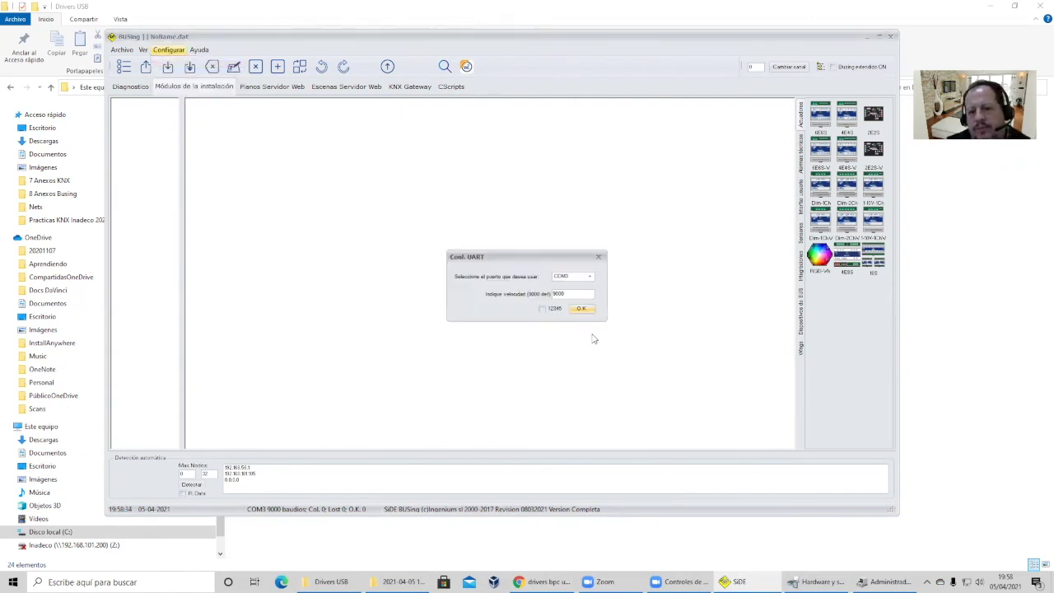
left_click(581, 308)
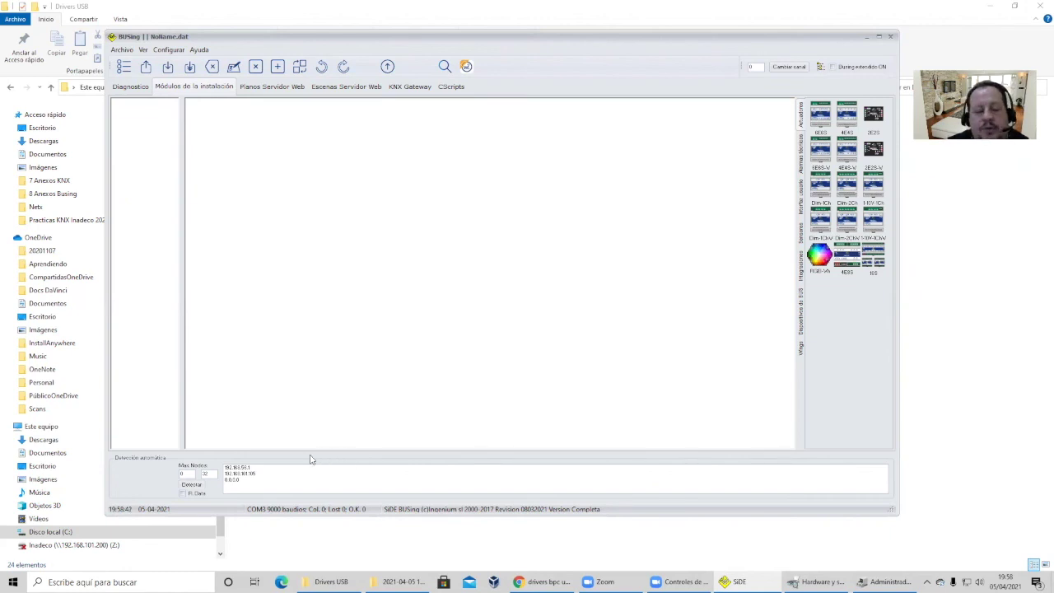
double_click(206, 474)
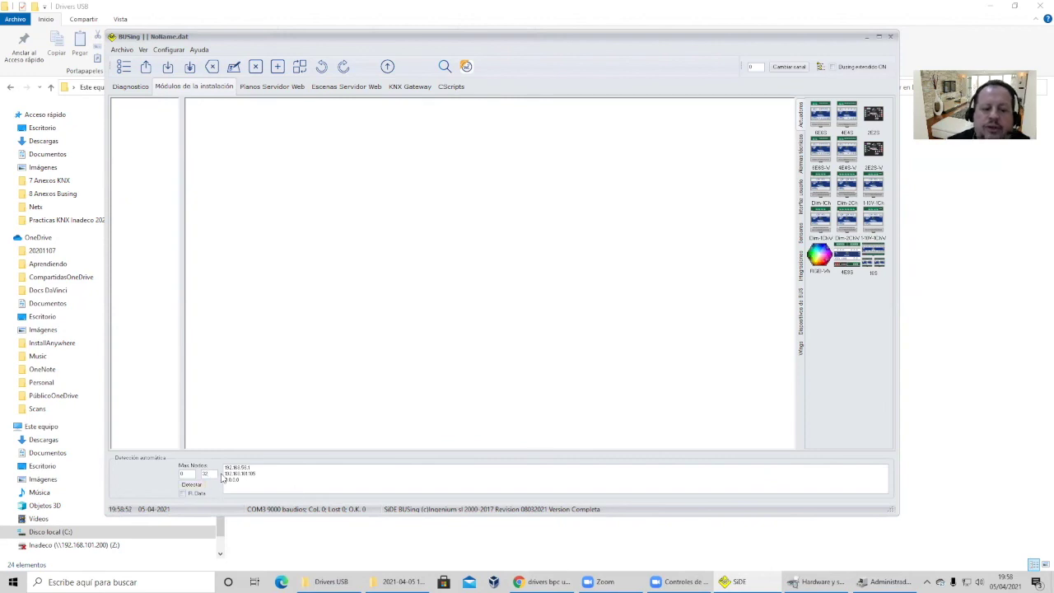
type("8")
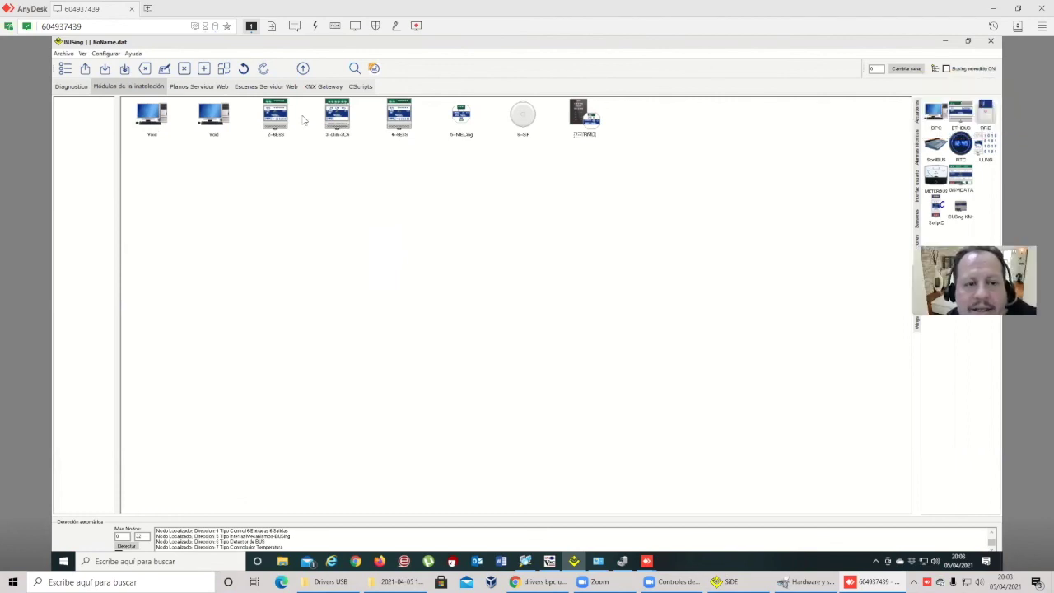
- Run the node diagnosis for address 2 in the remote SIDE session and repeatedly switch all its outputs on and off
left_click(78, 88)
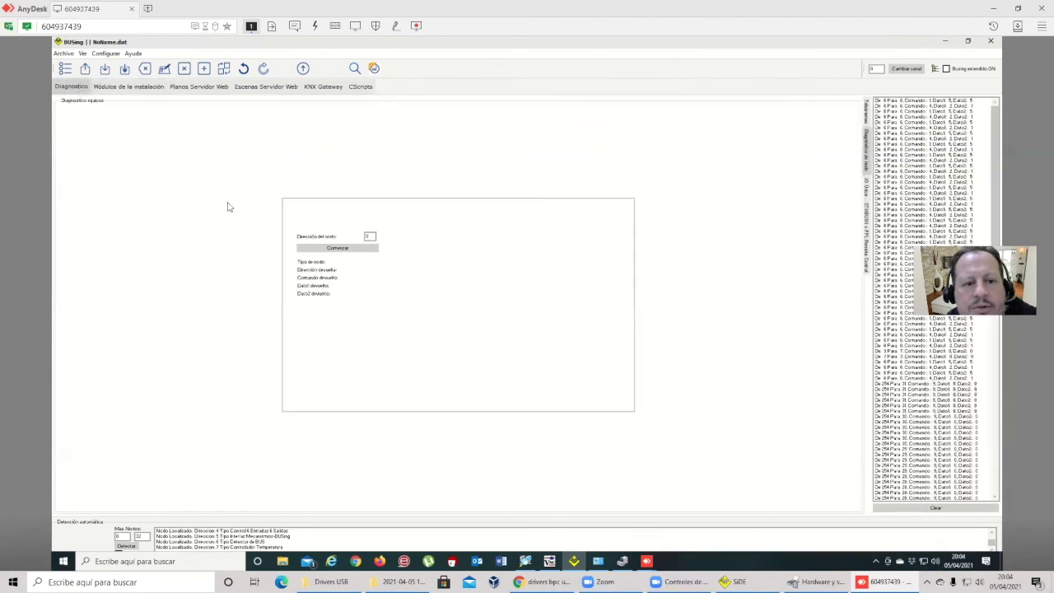
left_click(349, 248)
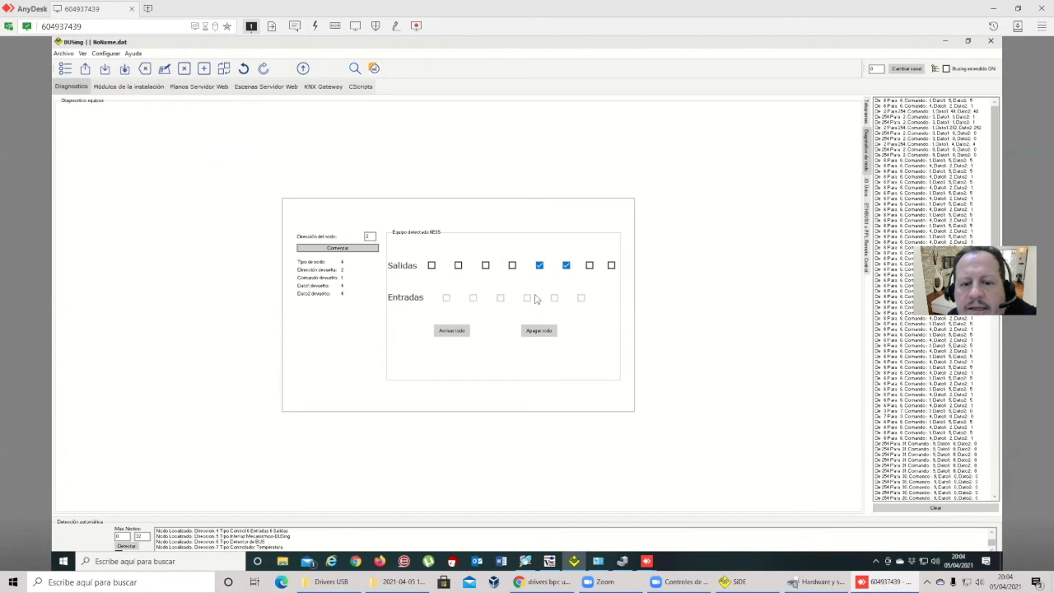
left_click(452, 331)
left_click(540, 331)
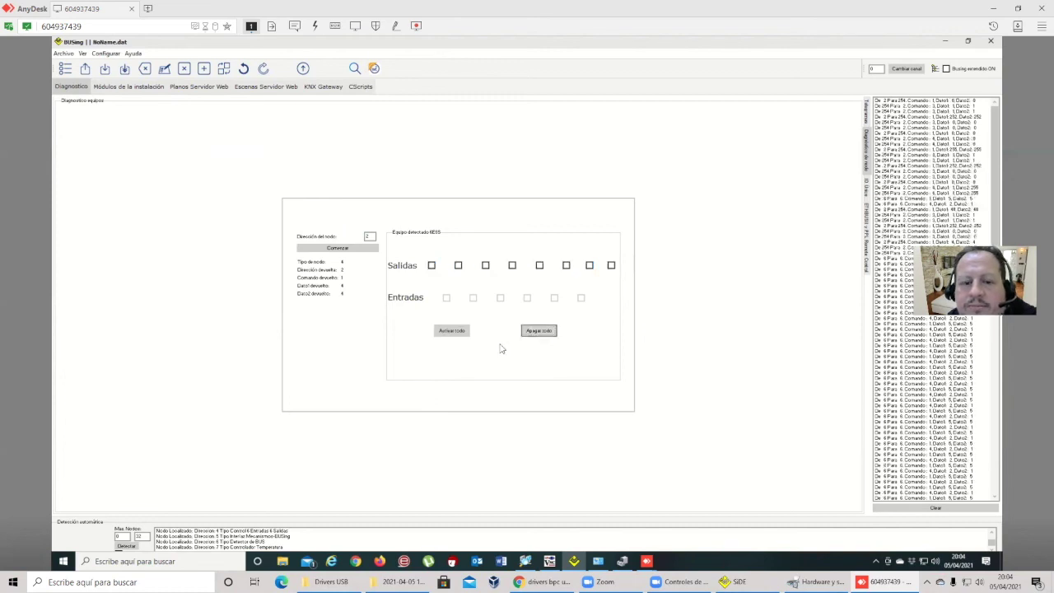
left_click(458, 333)
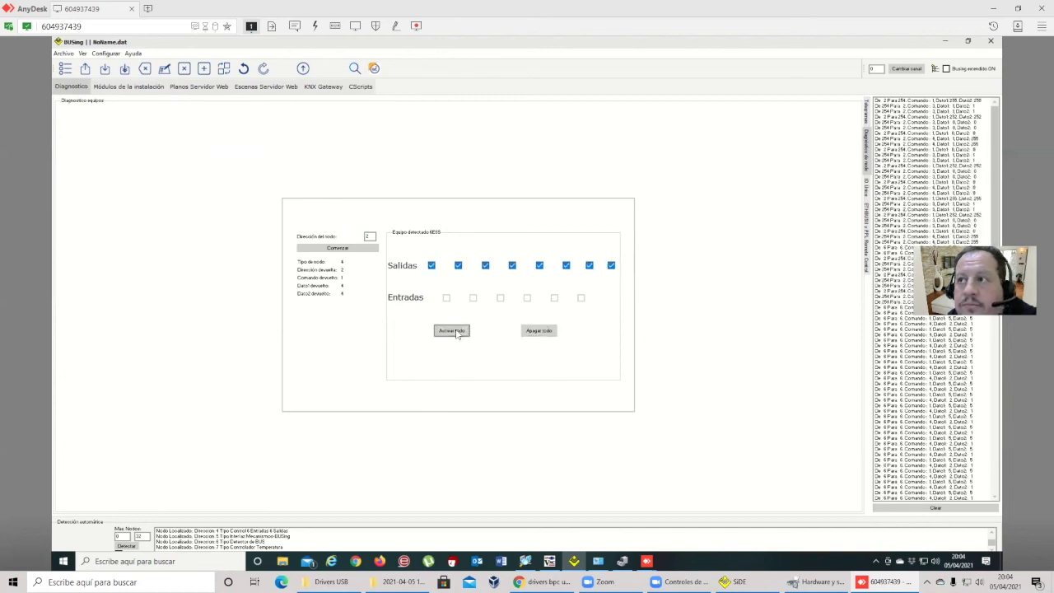
left_click(542, 332)
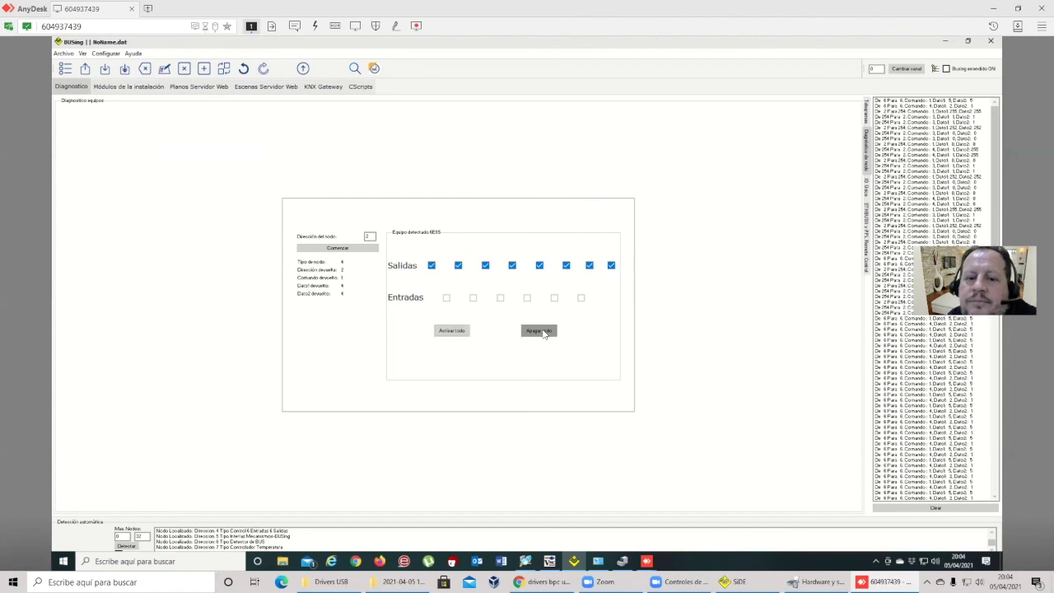
left_click(452, 332)
left_click(528, 331)
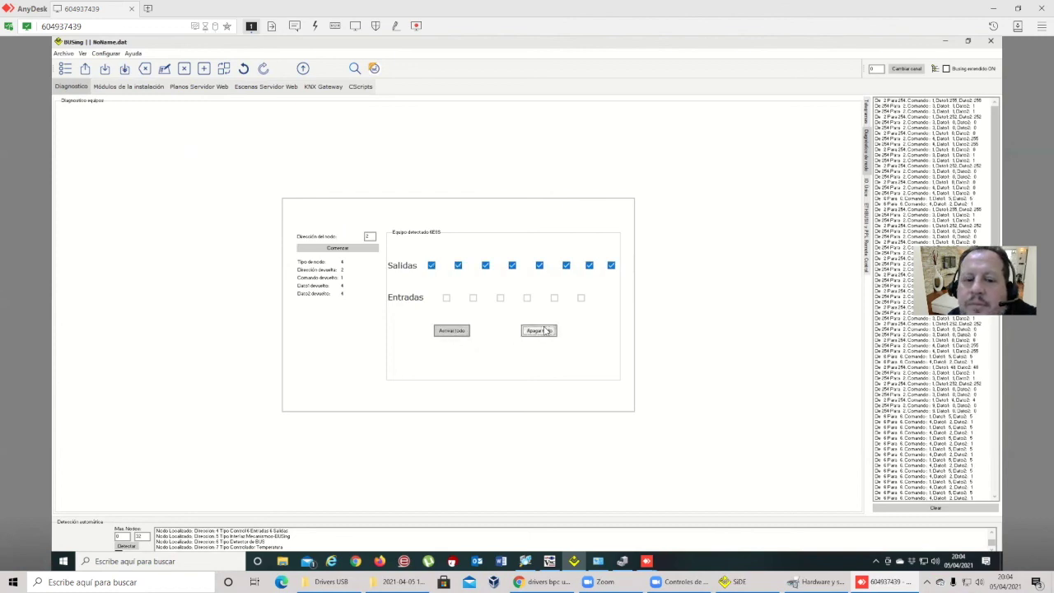
left_click(450, 331)
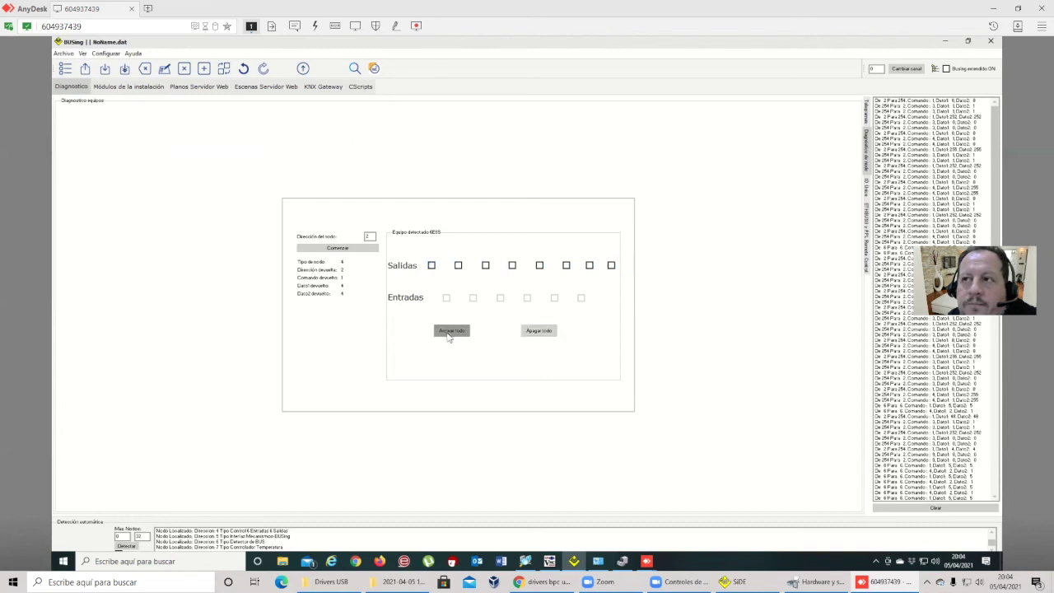
left_click(544, 332)
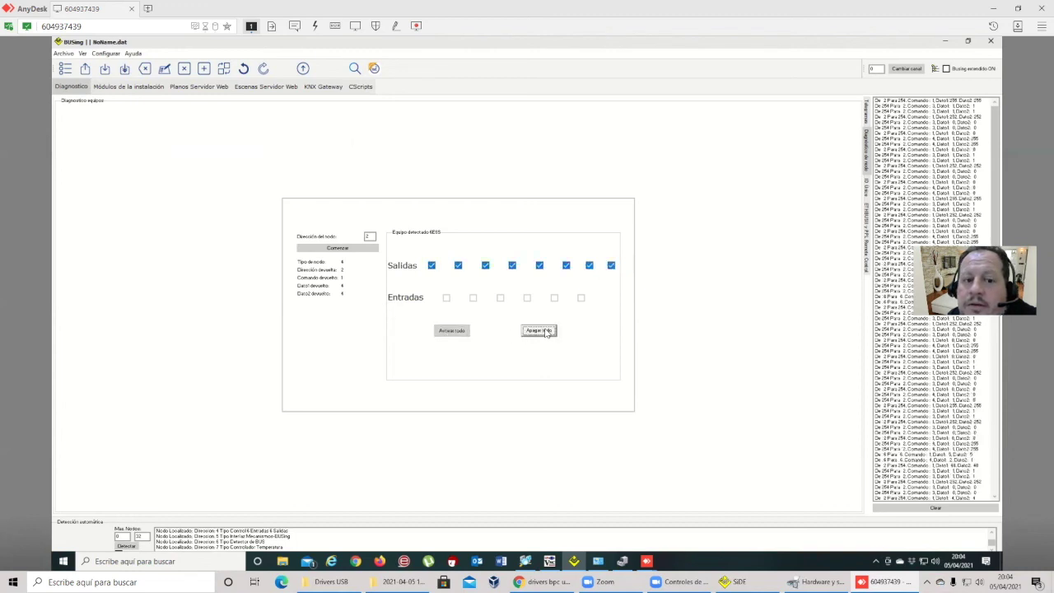
left_click(448, 333)
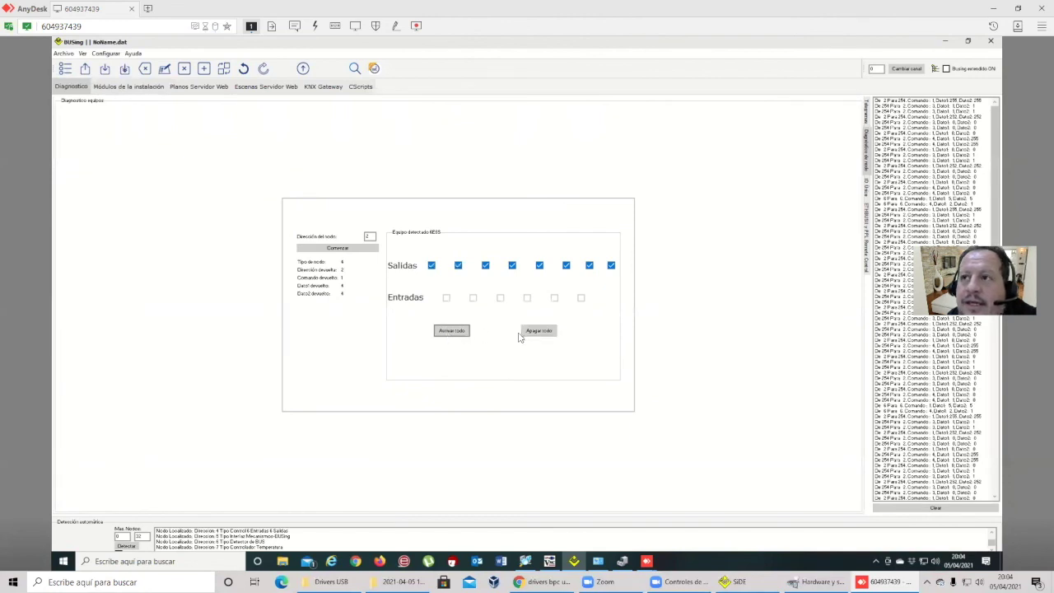
left_click(550, 335)
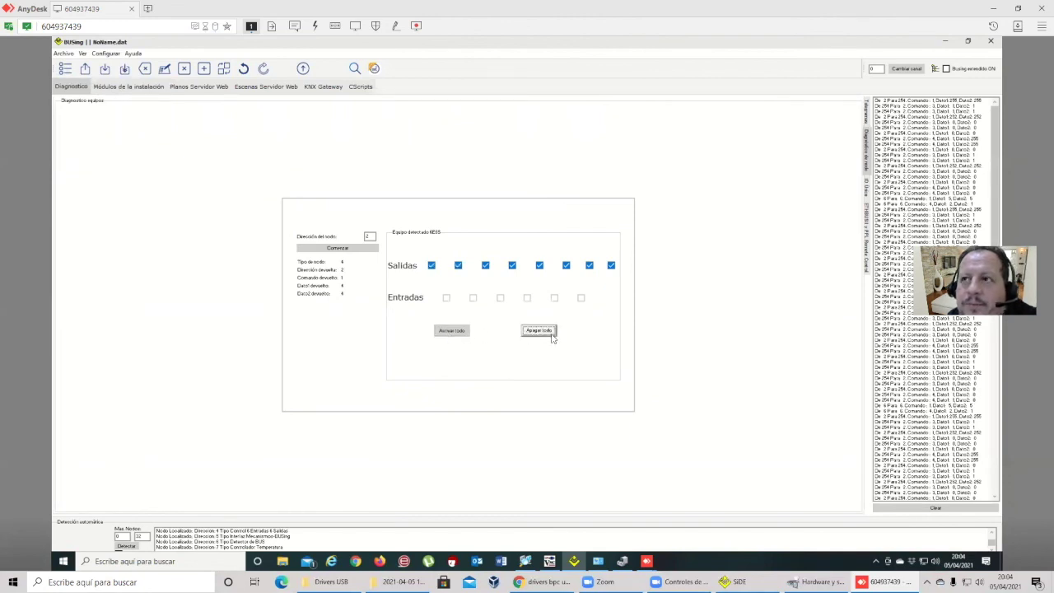
left_click(456, 333)
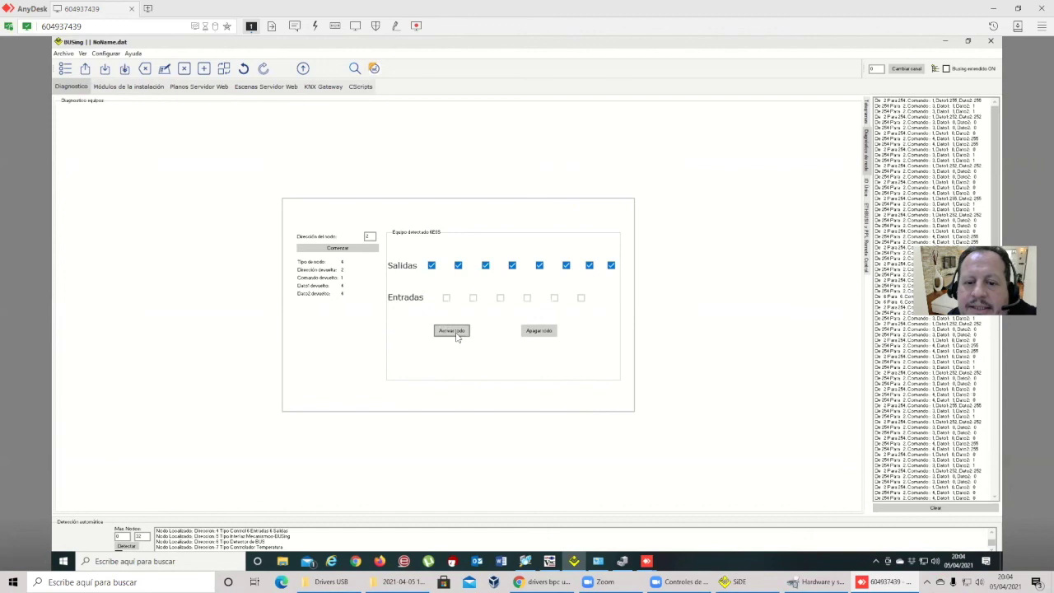
left_click(531, 331)
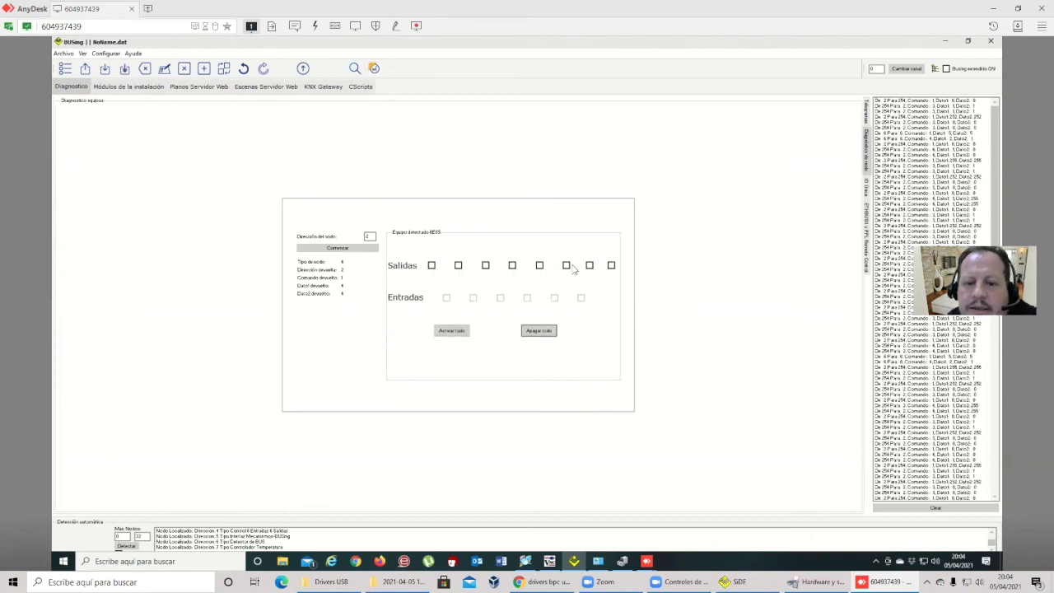
- Switch on outputs 6 through 1 of node 2 individually, and switch outputs 5 and 6 back off
left_click(567, 265)
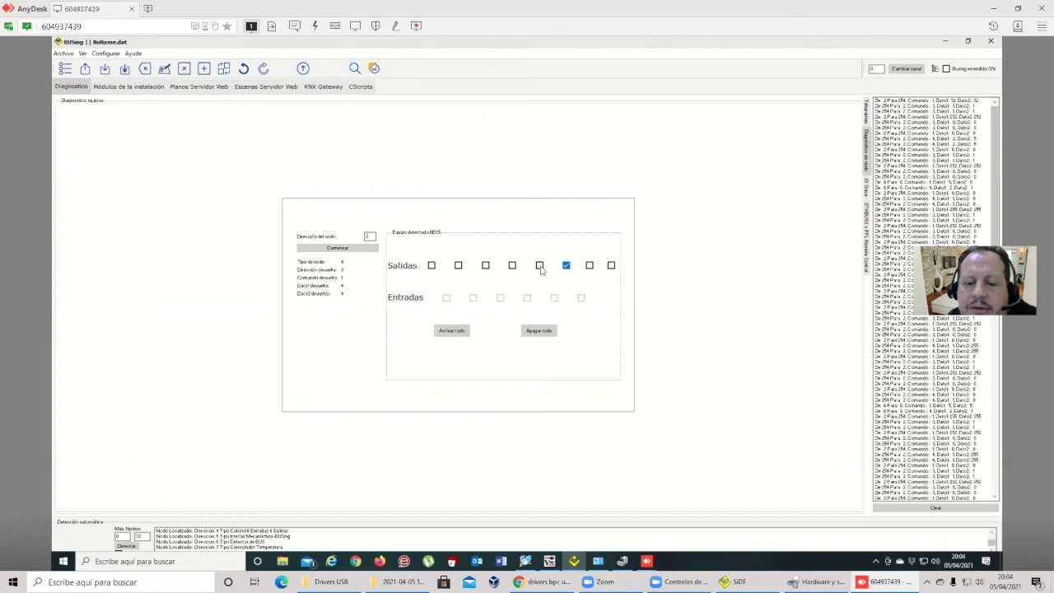
left_click(540, 266)
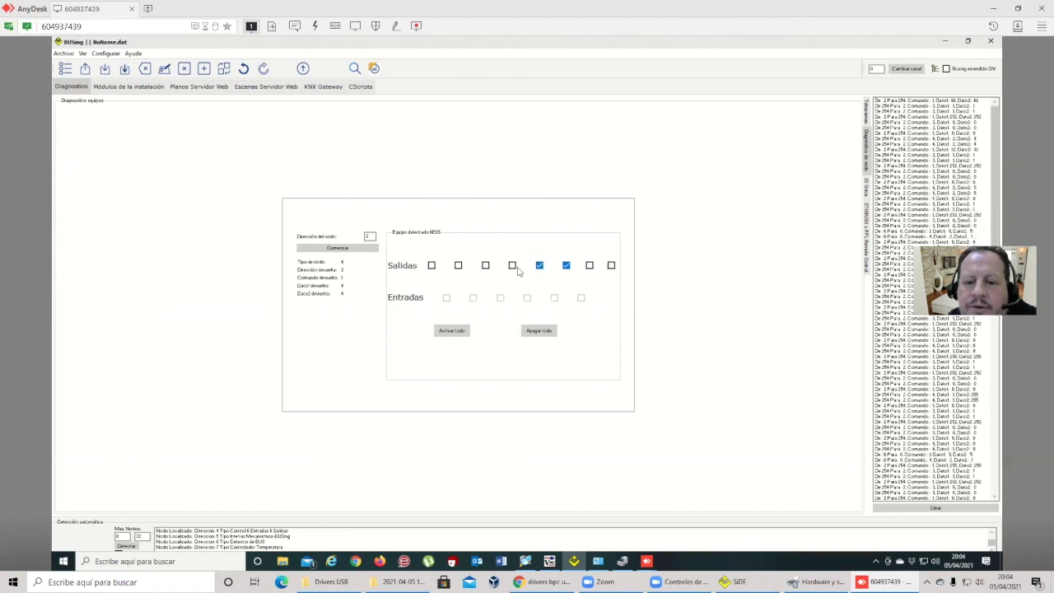
left_click(512, 266)
left_click(485, 266)
left_click(458, 266)
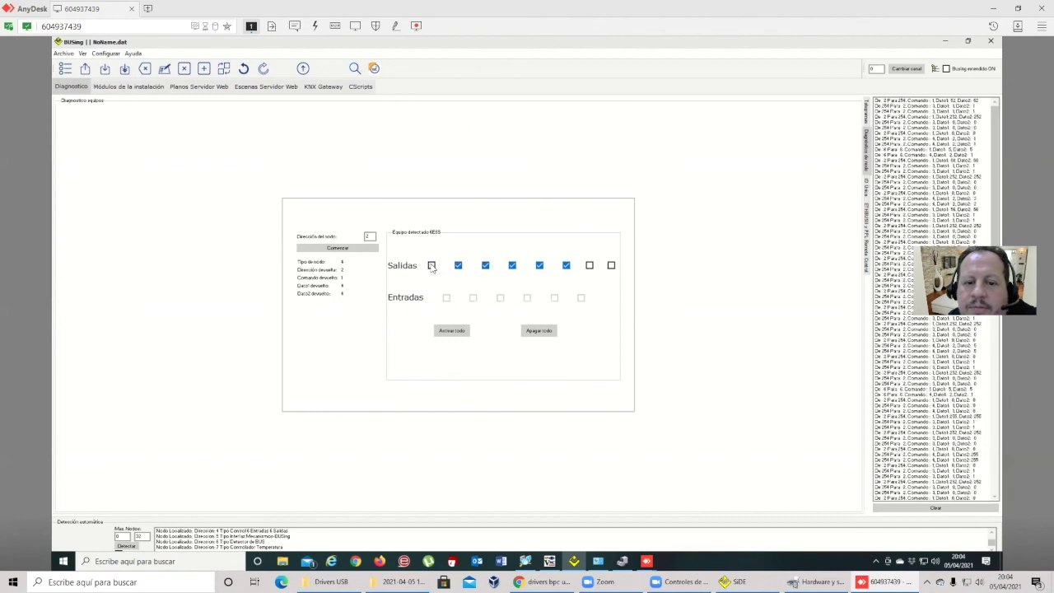
left_click(431, 266)
left_click(540, 266)
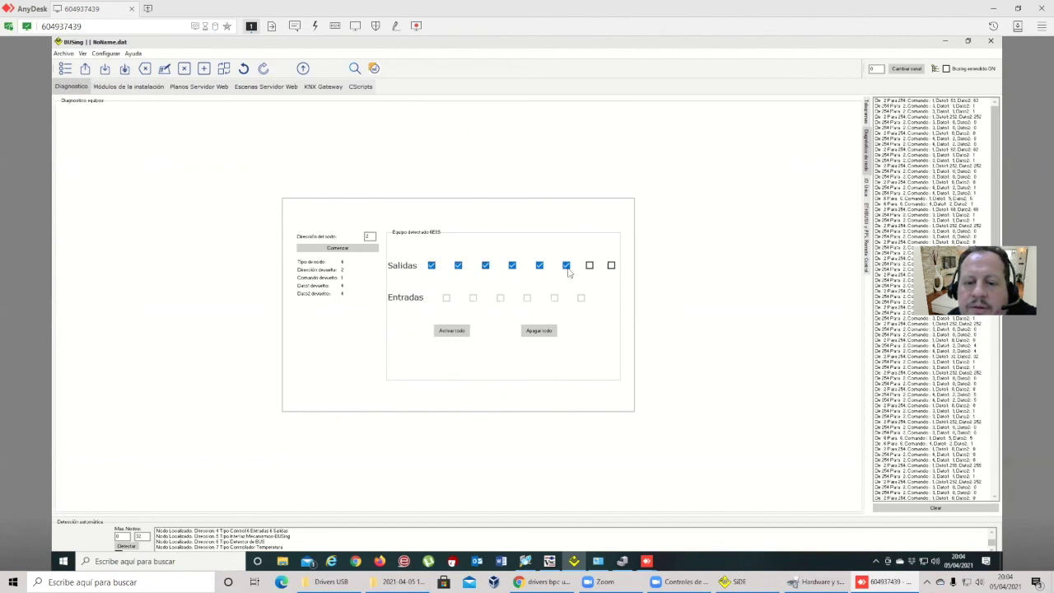
left_click(568, 268)
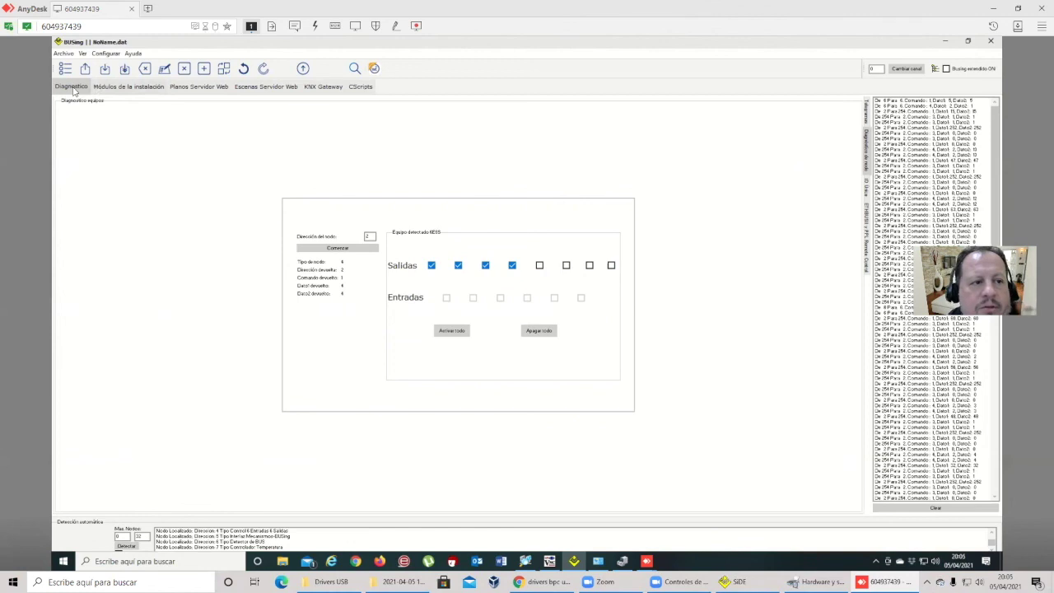
- Check the installation's module list and run the node diagnosis for address 3
left_click(102, 87)
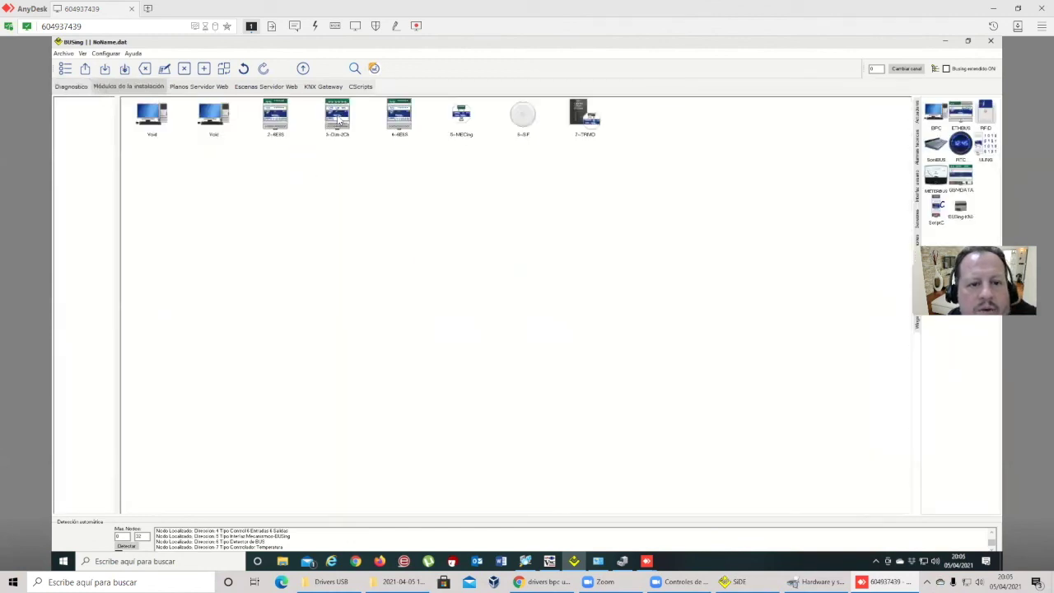
left_click(72, 86)
double_click(370, 237)
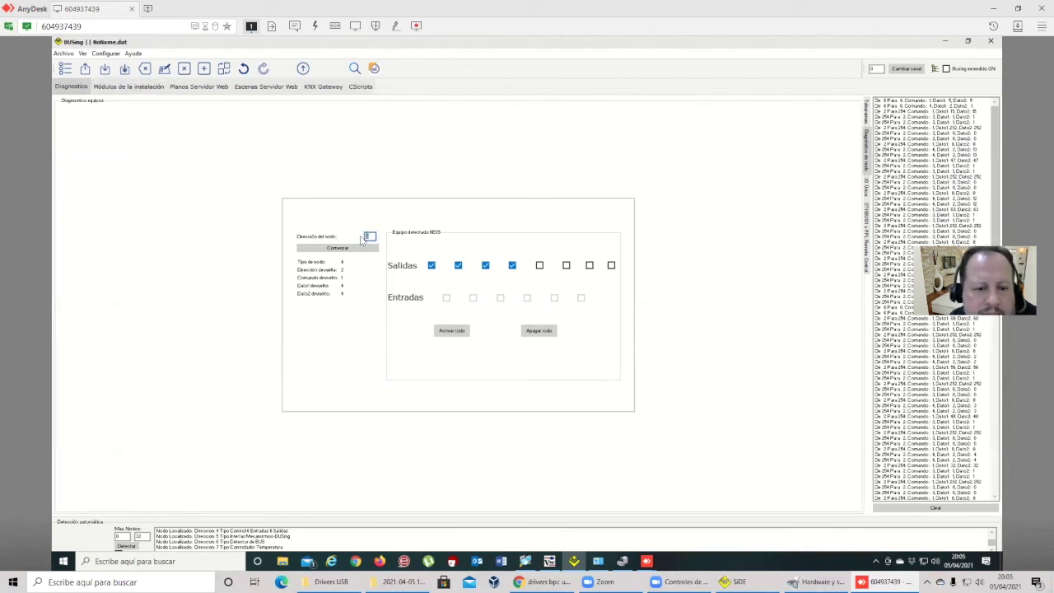
type("3")
left_click(363, 248)
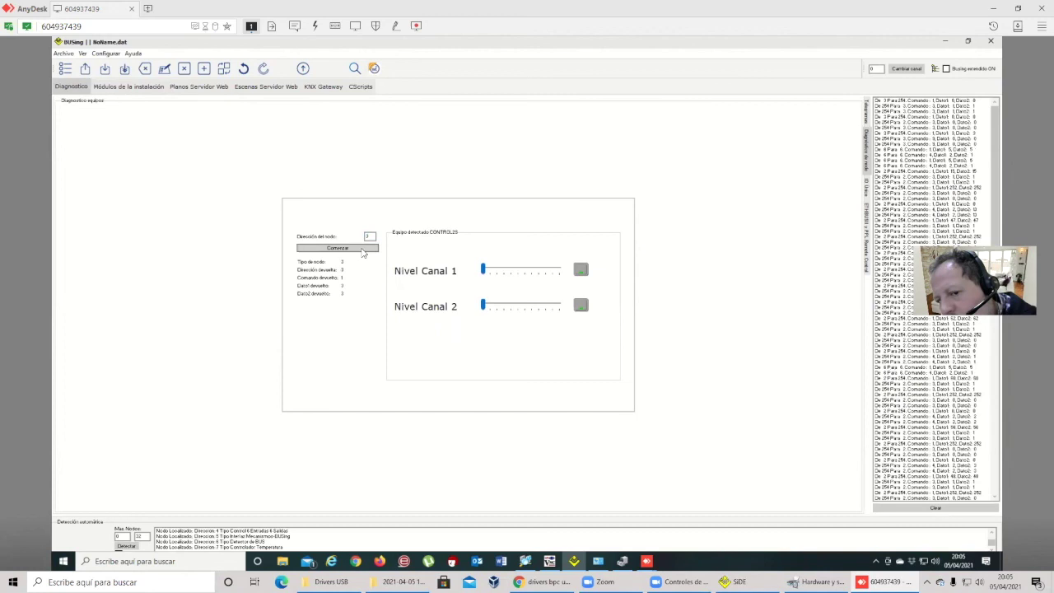
- Test channel 1 of the dimmer at node 3 by sweeping its level from minimum to maximum, then to about mid-level, and toggling it
mouse_move(484, 269)
left_mouse_down()
mouse_move(555, 271)
mouse_move(484, 273)
left_mouse_up()
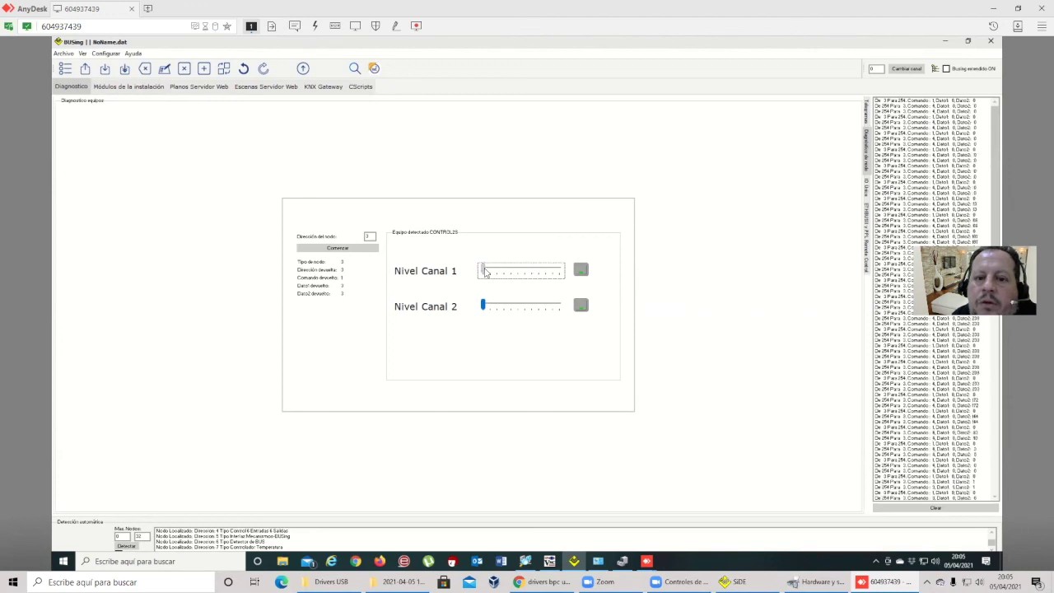
left_click(561, 275)
left_click(568, 275)
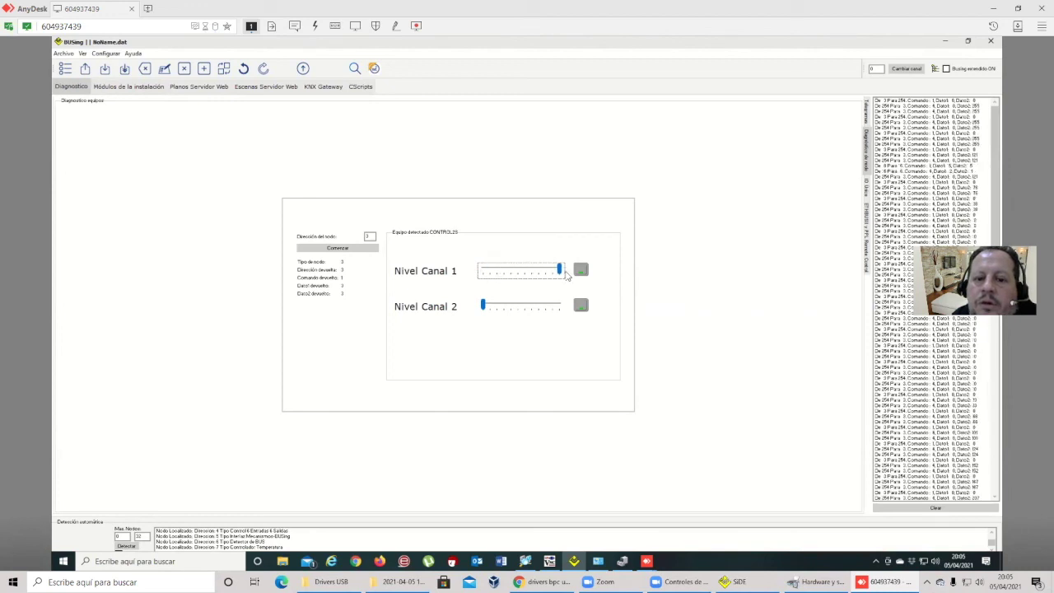
left_click_drag(557, 272, 517, 274)
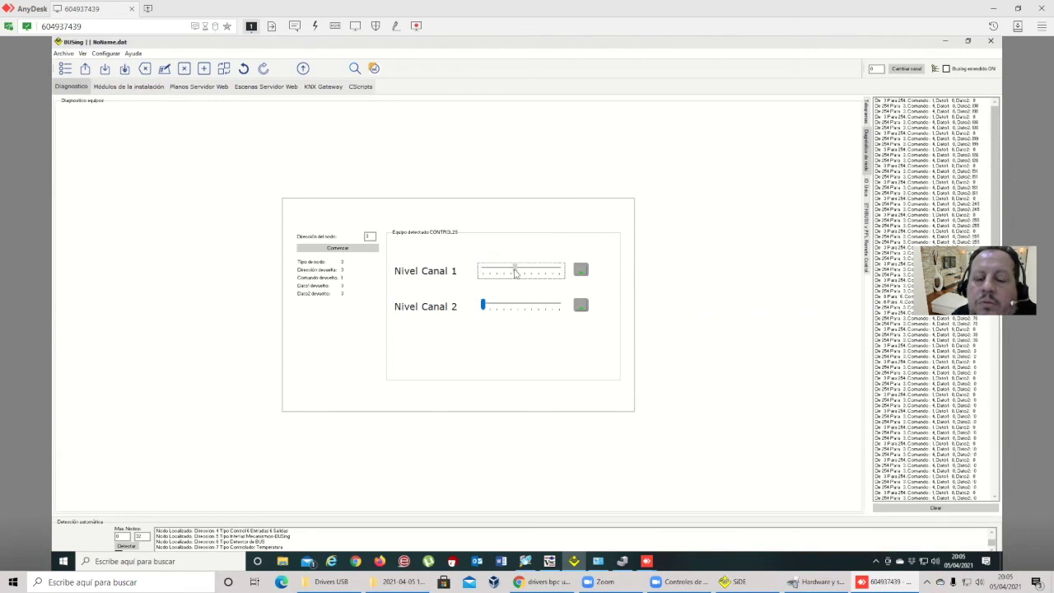
left_click(581, 272)
left_click(97, 101)
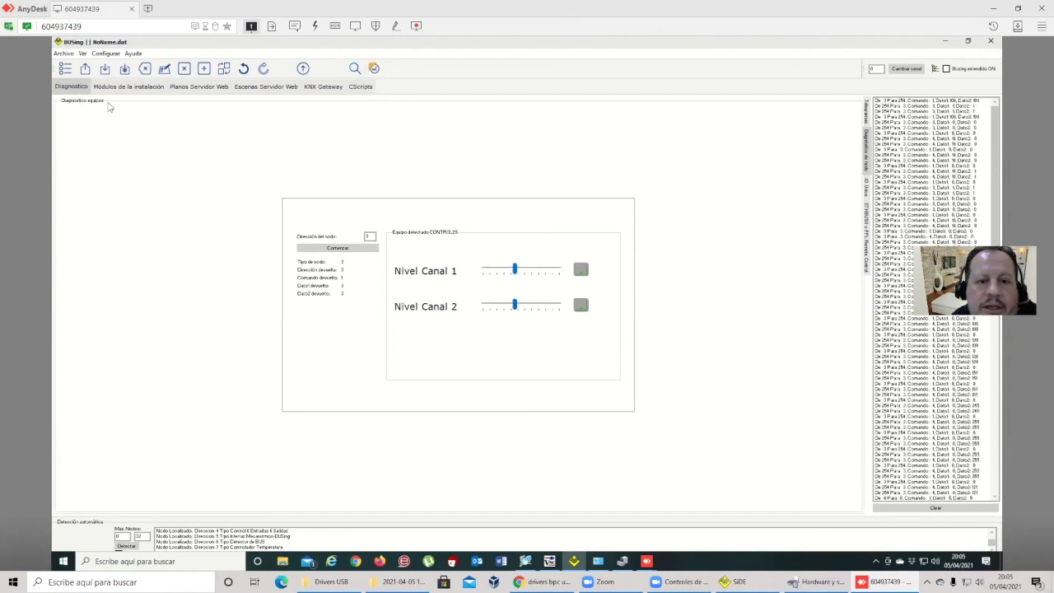
- Inspect the configuration of the Dim-2Ch module at node 3 among the installation's modules and close it
left_click(137, 88)
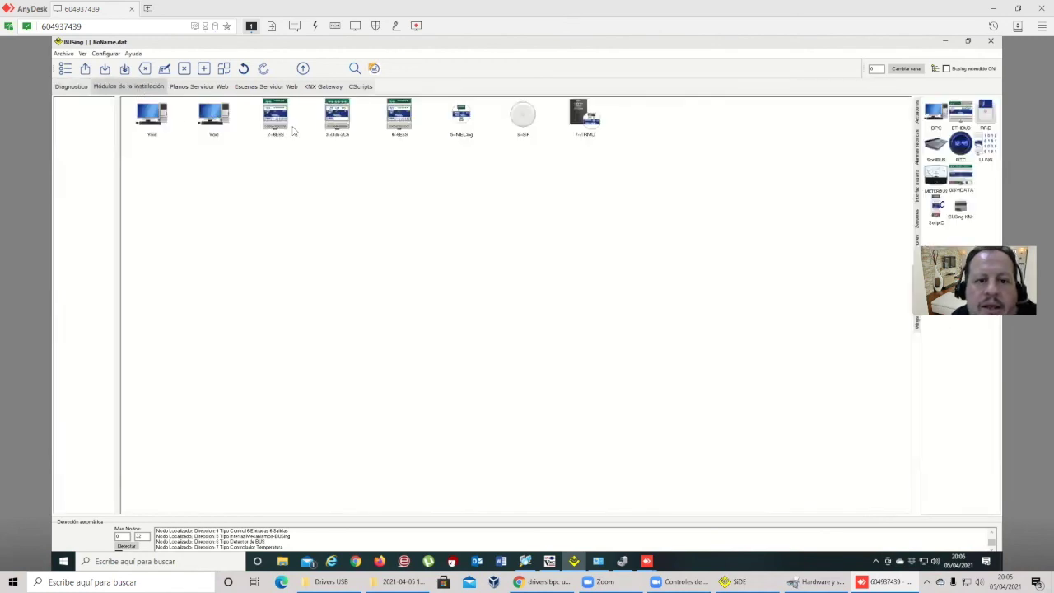
double_click(337, 116)
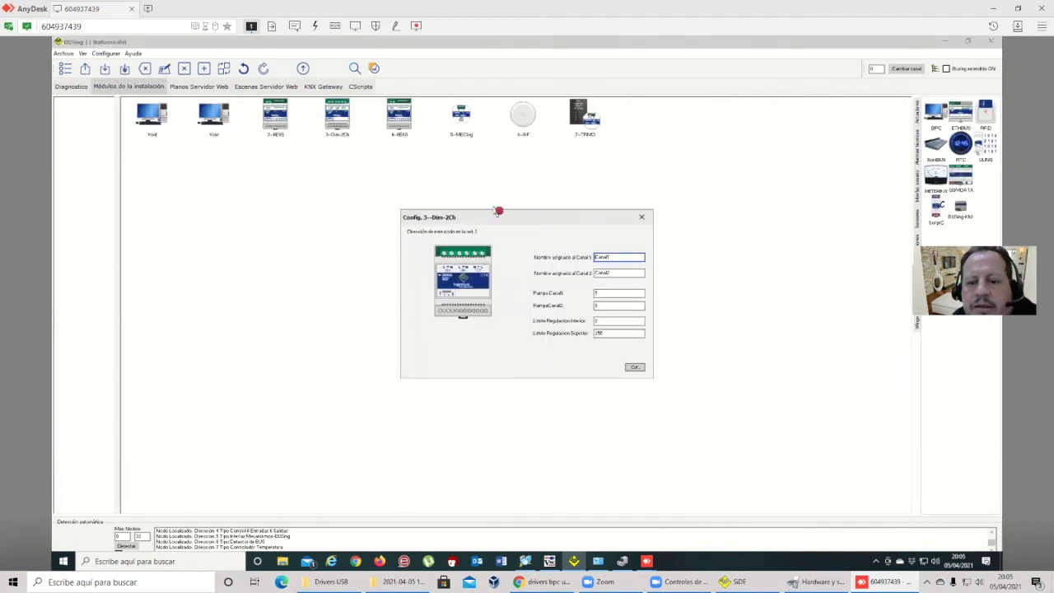
left_click(635, 368)
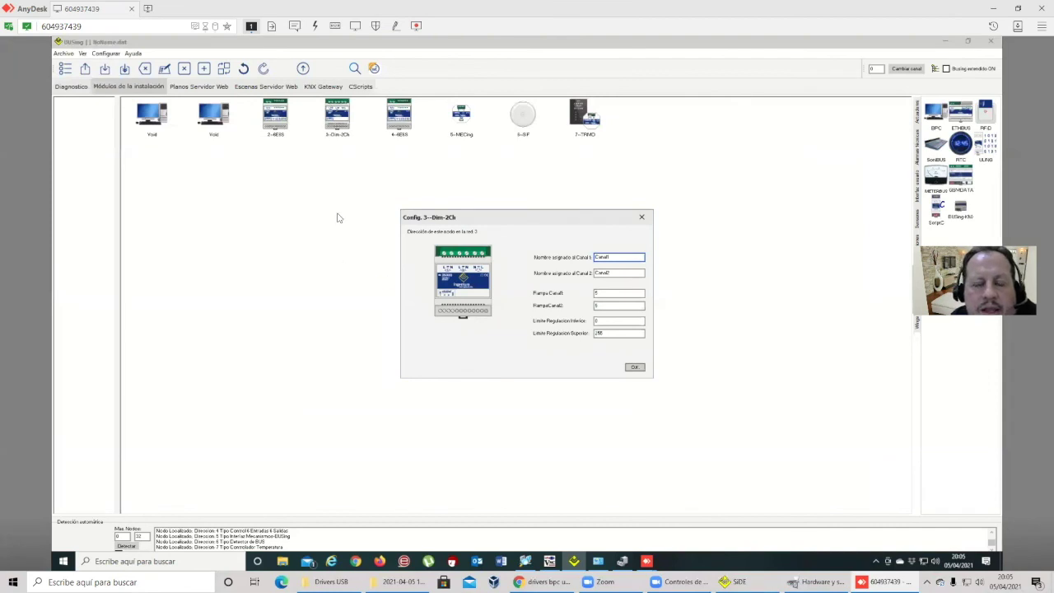
left_click(643, 217)
- Run the node diagnosis for address 4 and switch all its outputs on and off
left_click(409, 124)
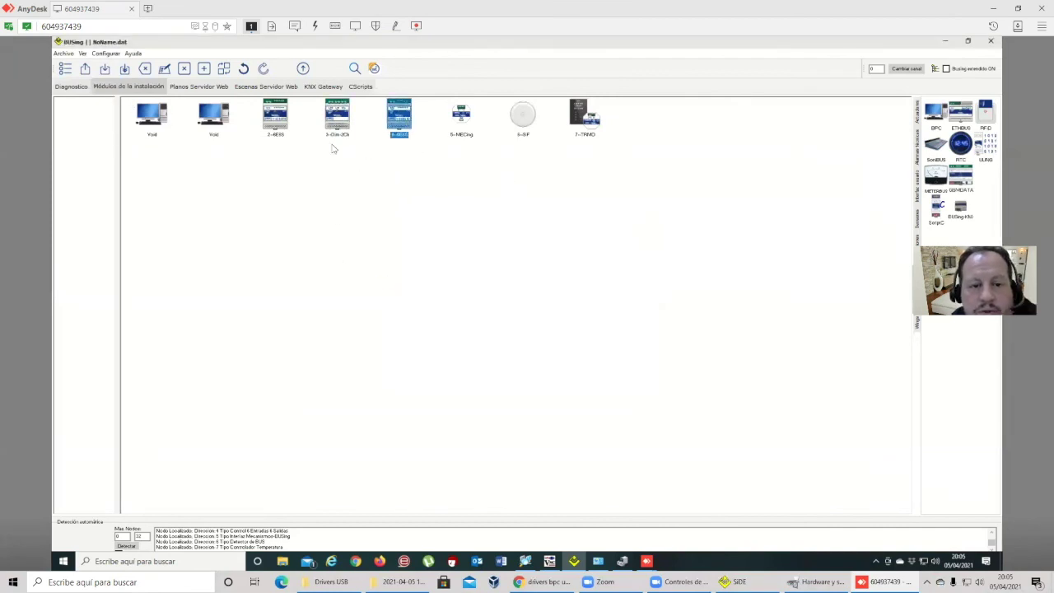
left_click(70, 87)
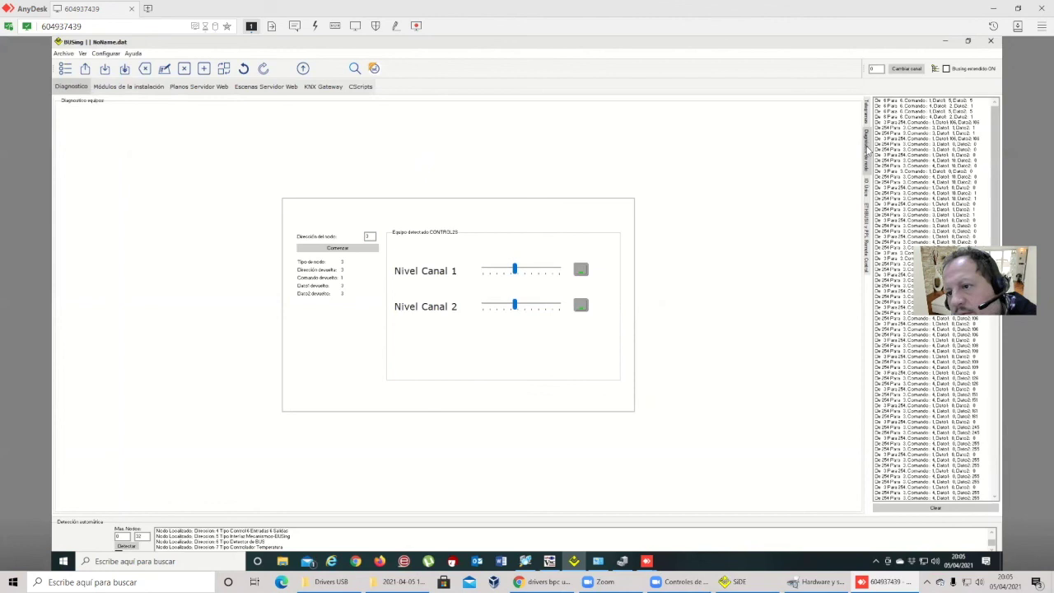
double_click(370, 237)
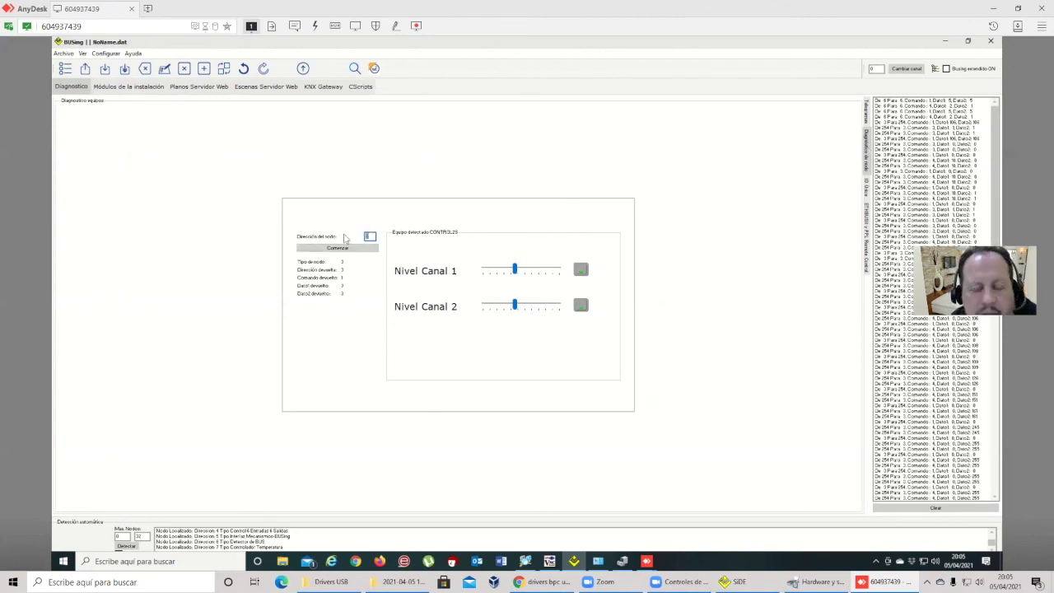
type("6")
left_click(346, 248)
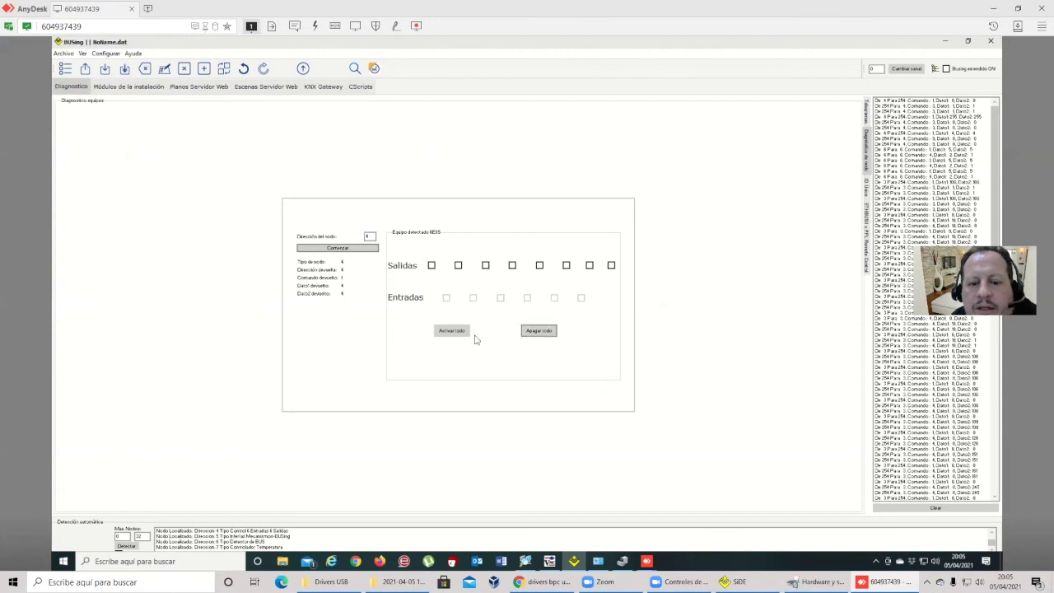
left_click(454, 336)
left_click(539, 332)
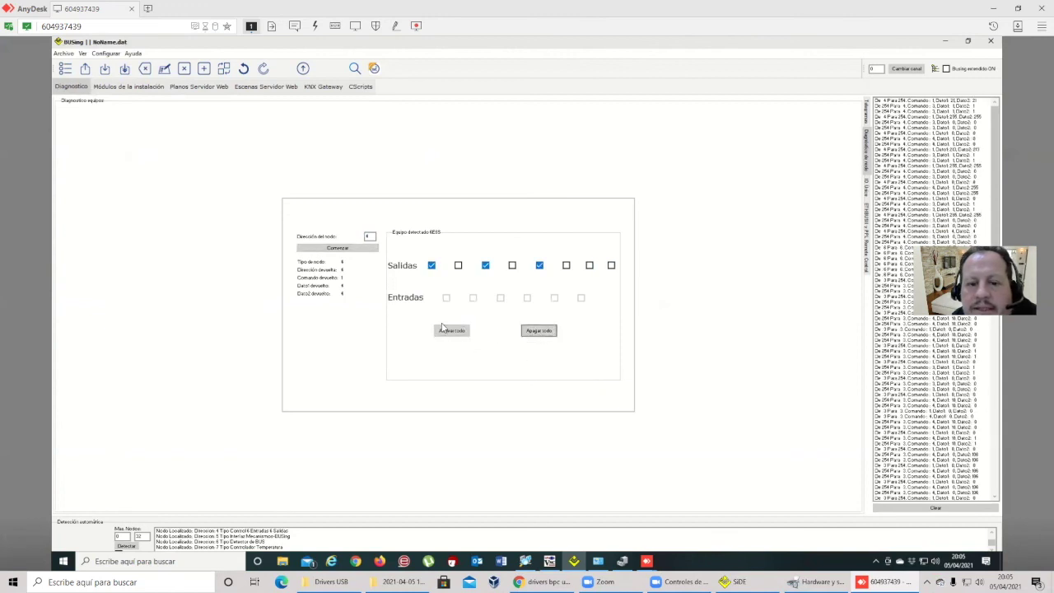
left_click(537, 331)
- Switch outputs 4, 5 and 6 of node 4 on and off individually, leaving only output 5 on
left_click(513, 266)
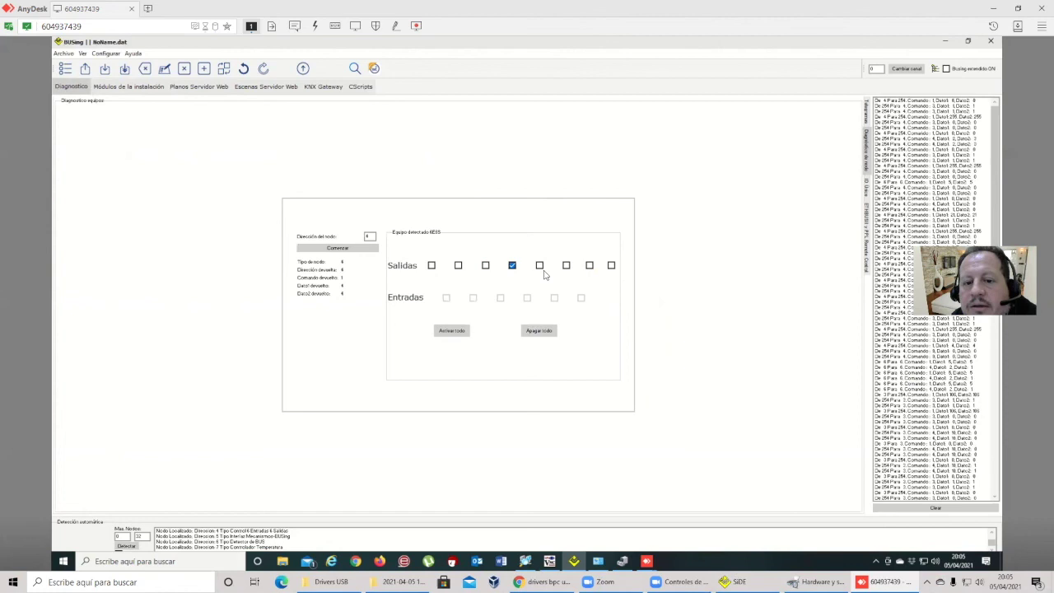
left_click(540, 266)
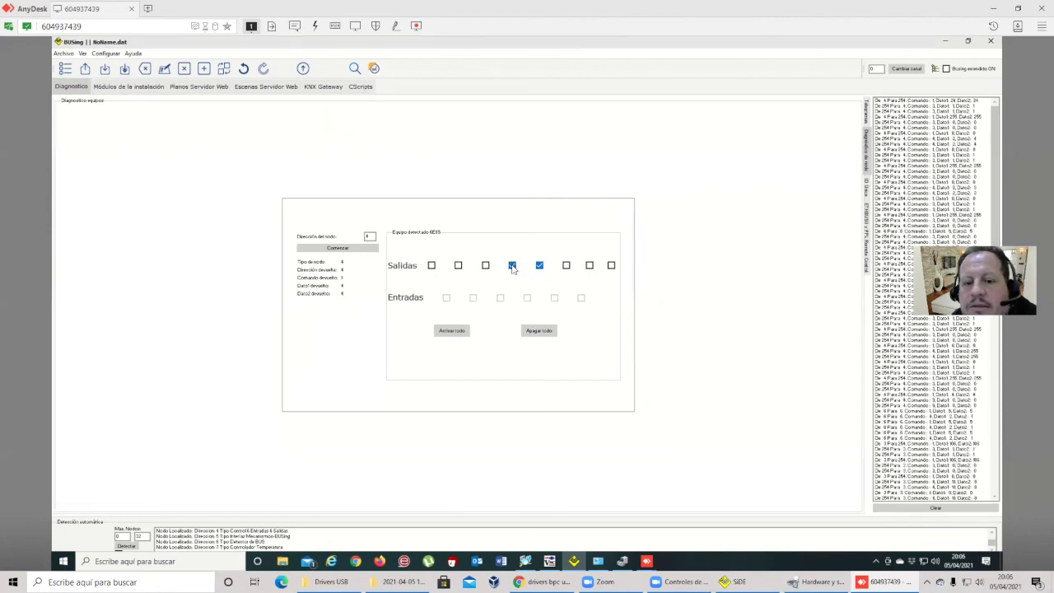
left_click(512, 266)
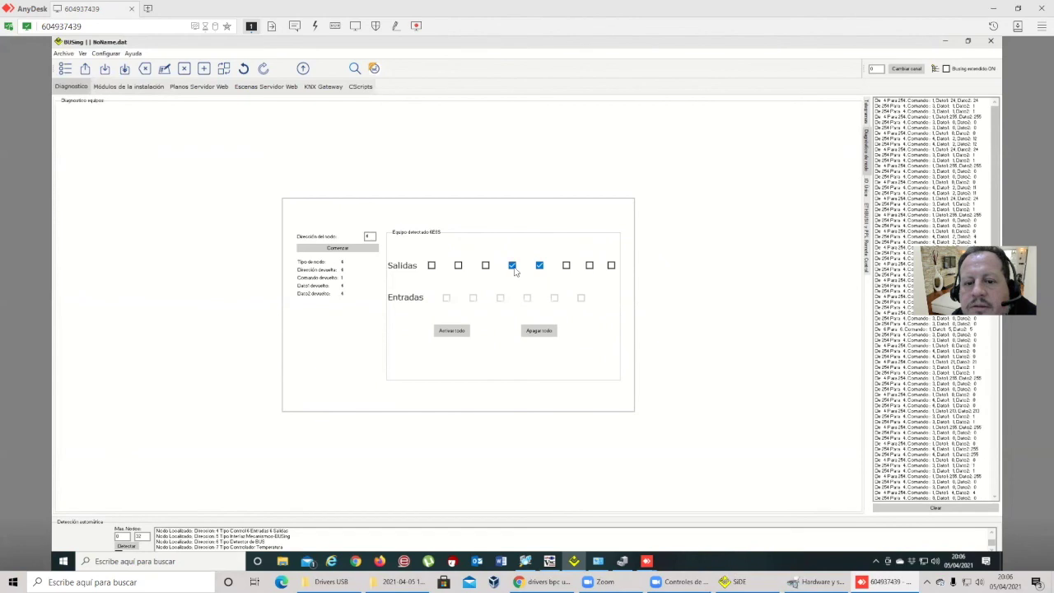
left_click(566, 265)
left_click(541, 267)
left_click(566, 266)
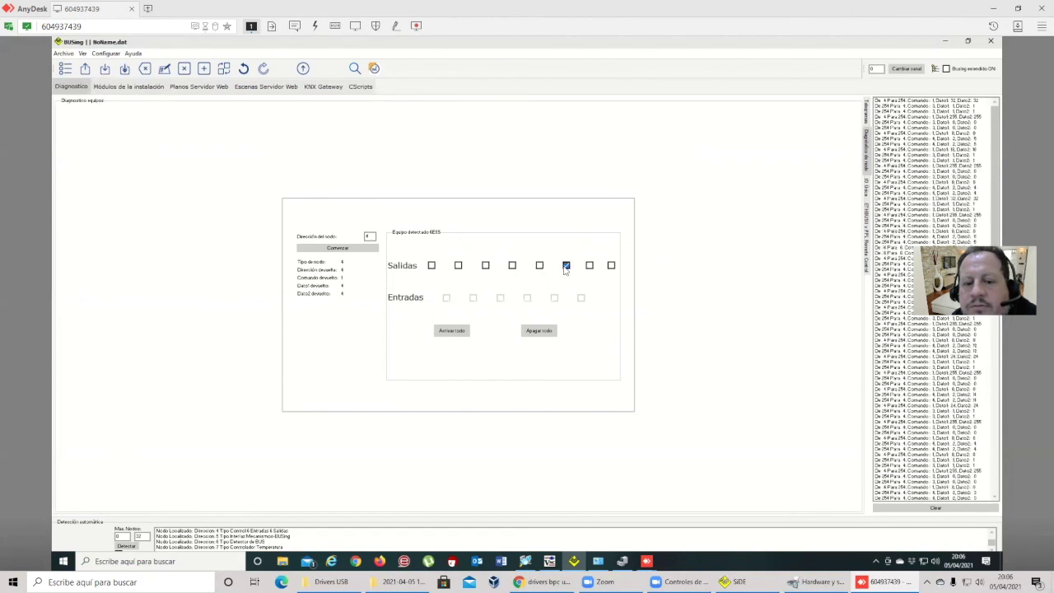
left_click(540, 266)
left_click(566, 266)
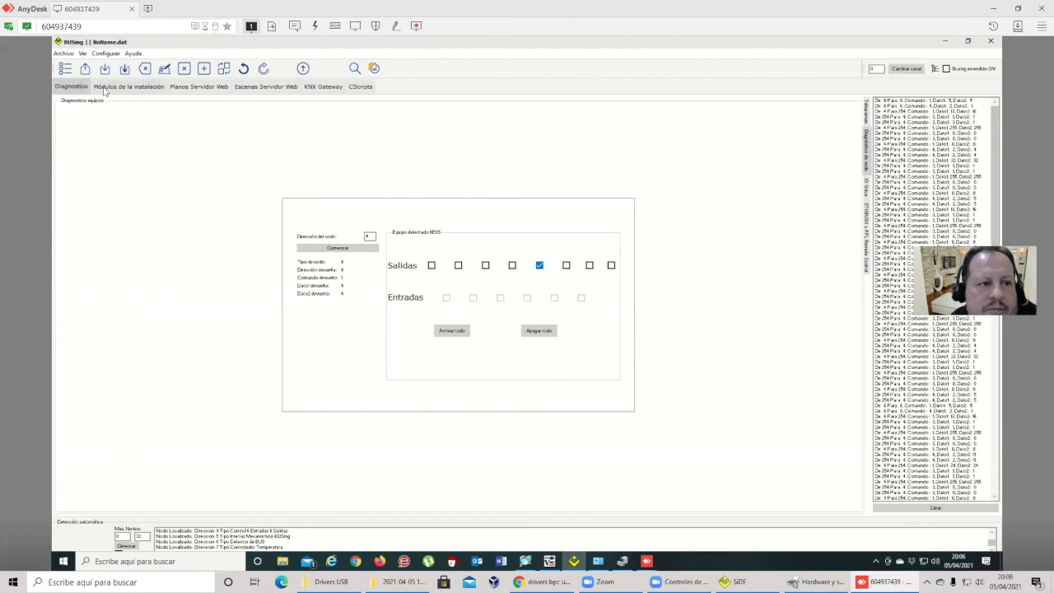
- Inspect the temperature control settings of the TRMD module at node 7 and cancel without changes
left_click(107, 87)
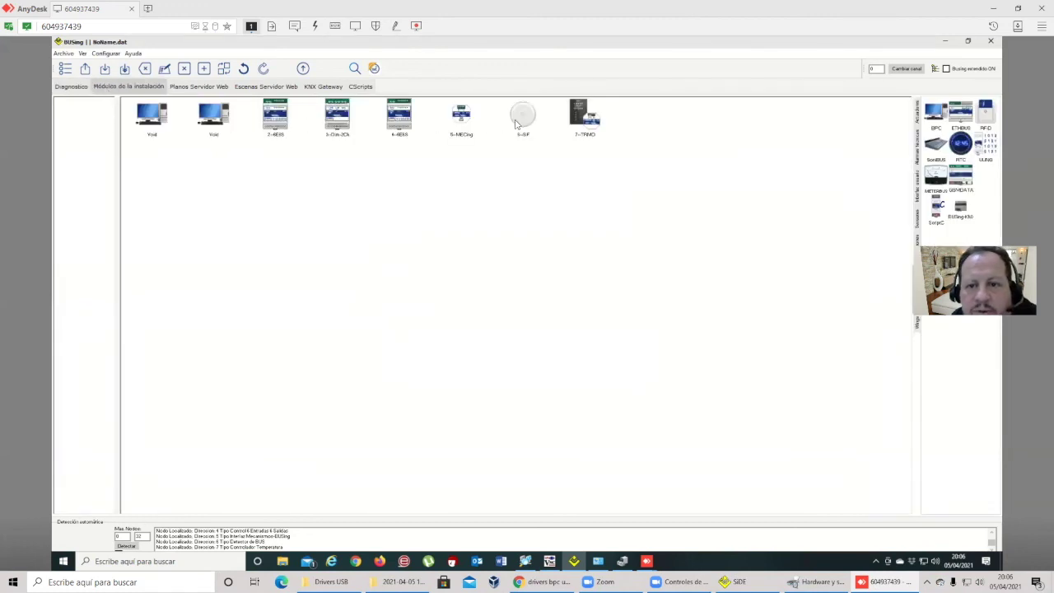
double_click(590, 124)
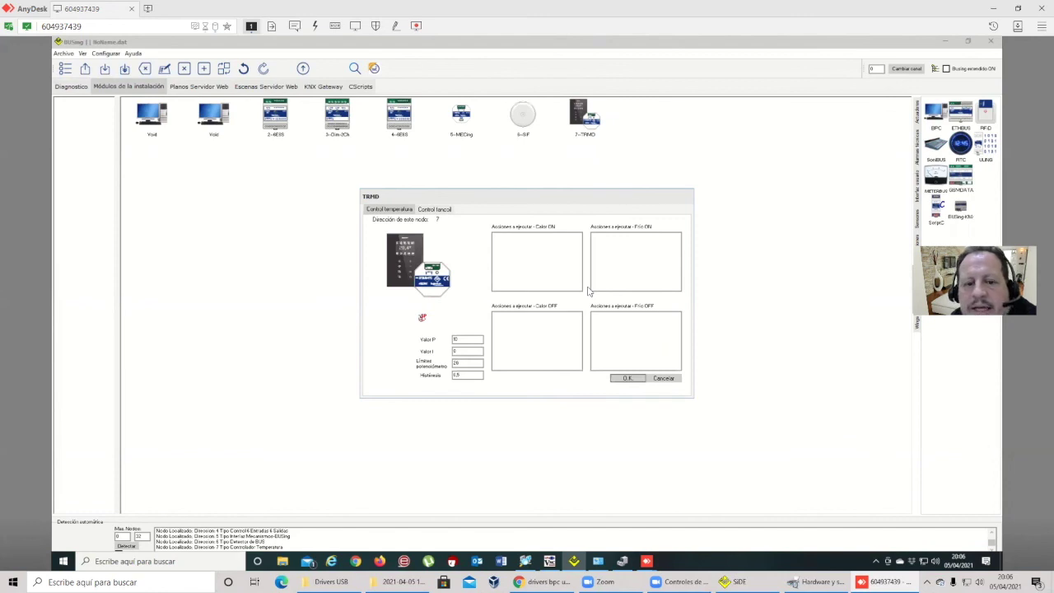
left_click(664, 378)
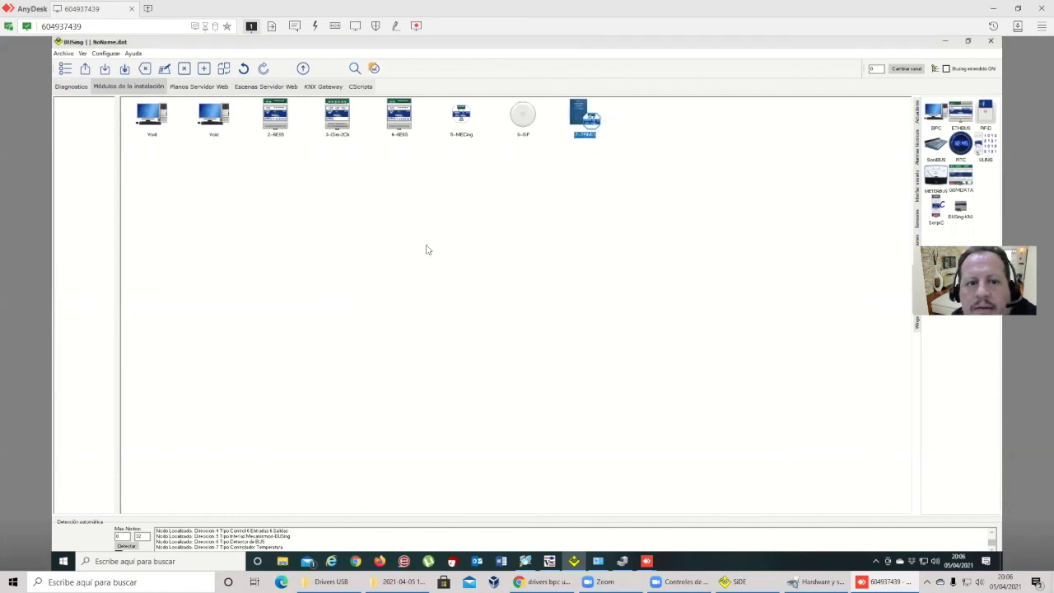